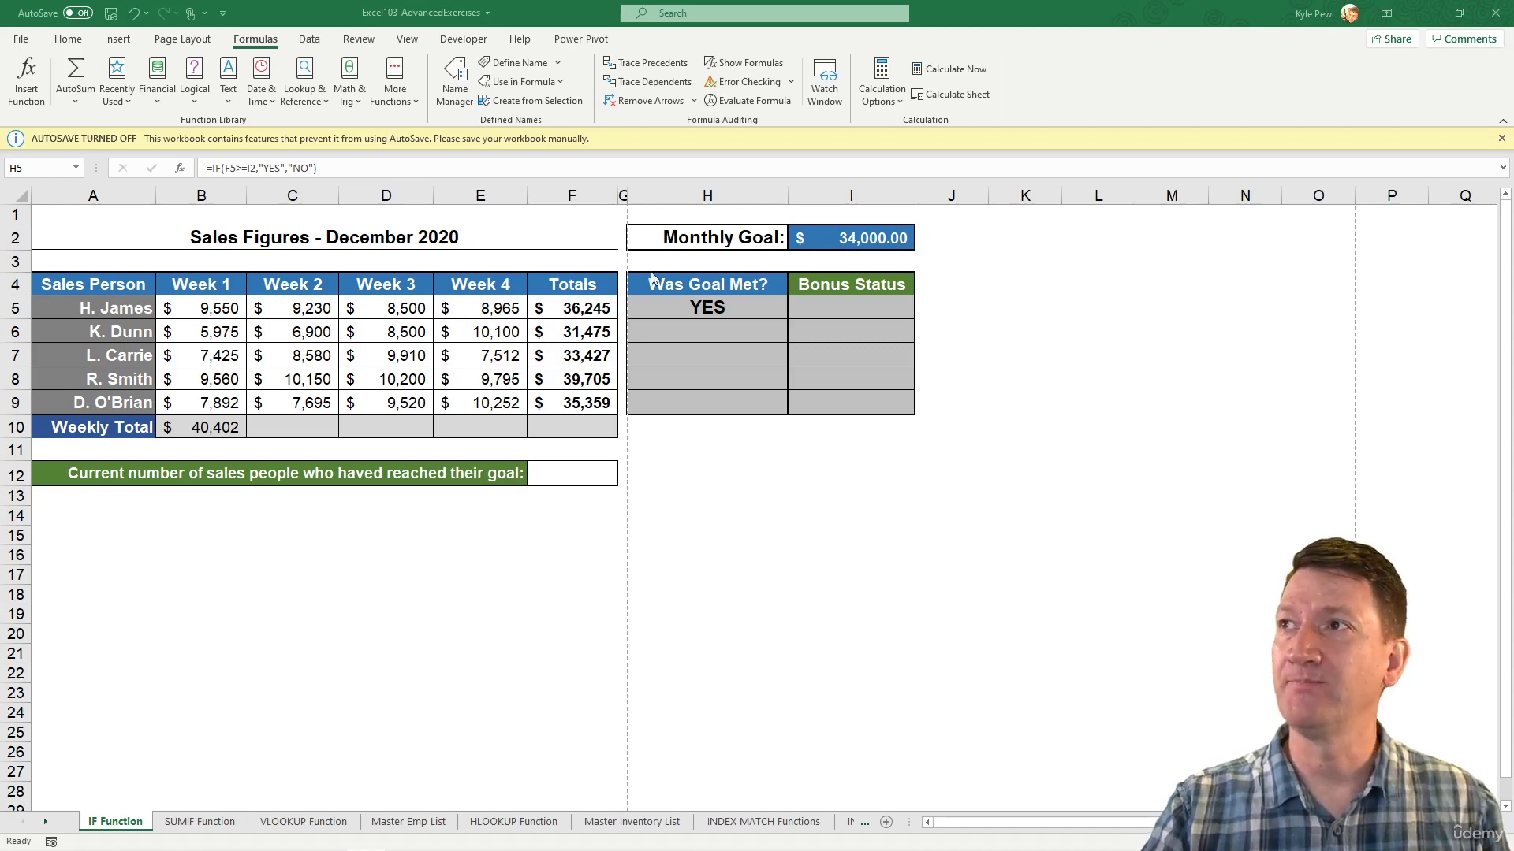
Review the IF formula in H5 and copy it down the Was Goal Met? column through H9
click(685, 310)
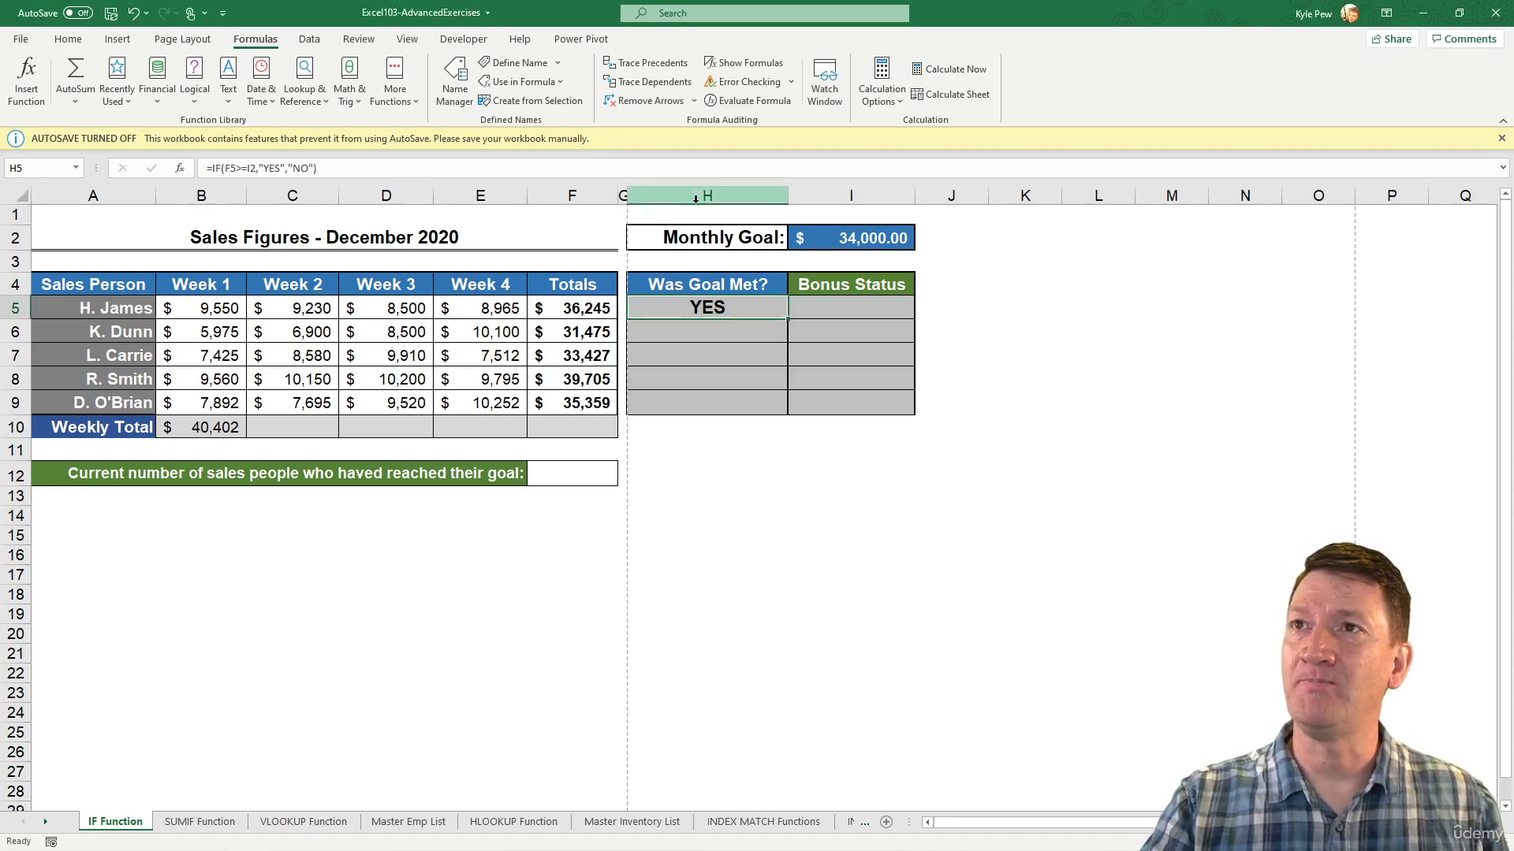
double_click(706, 308)
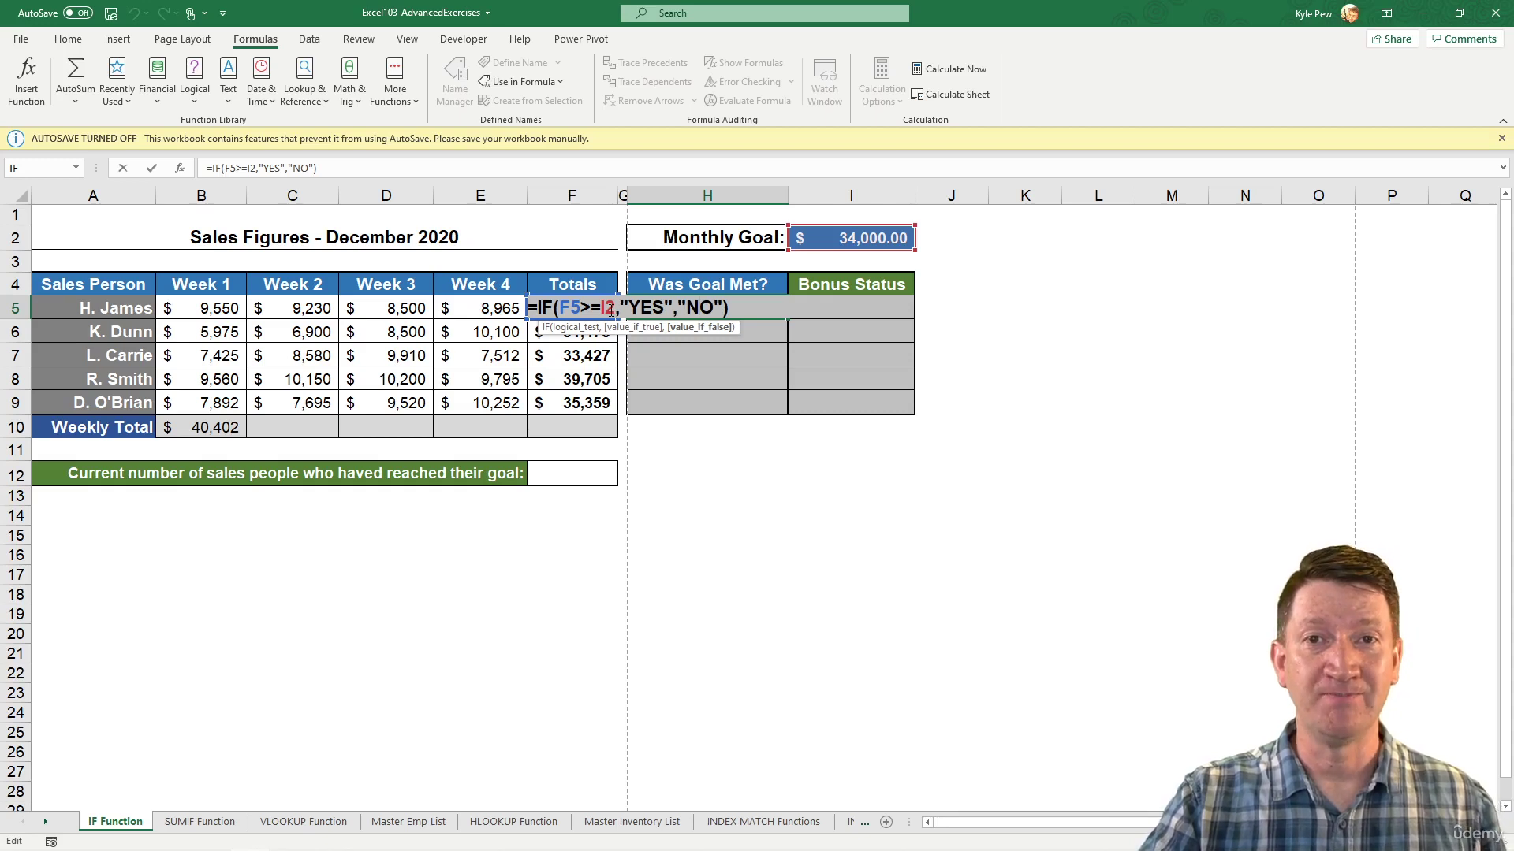
key(Return)
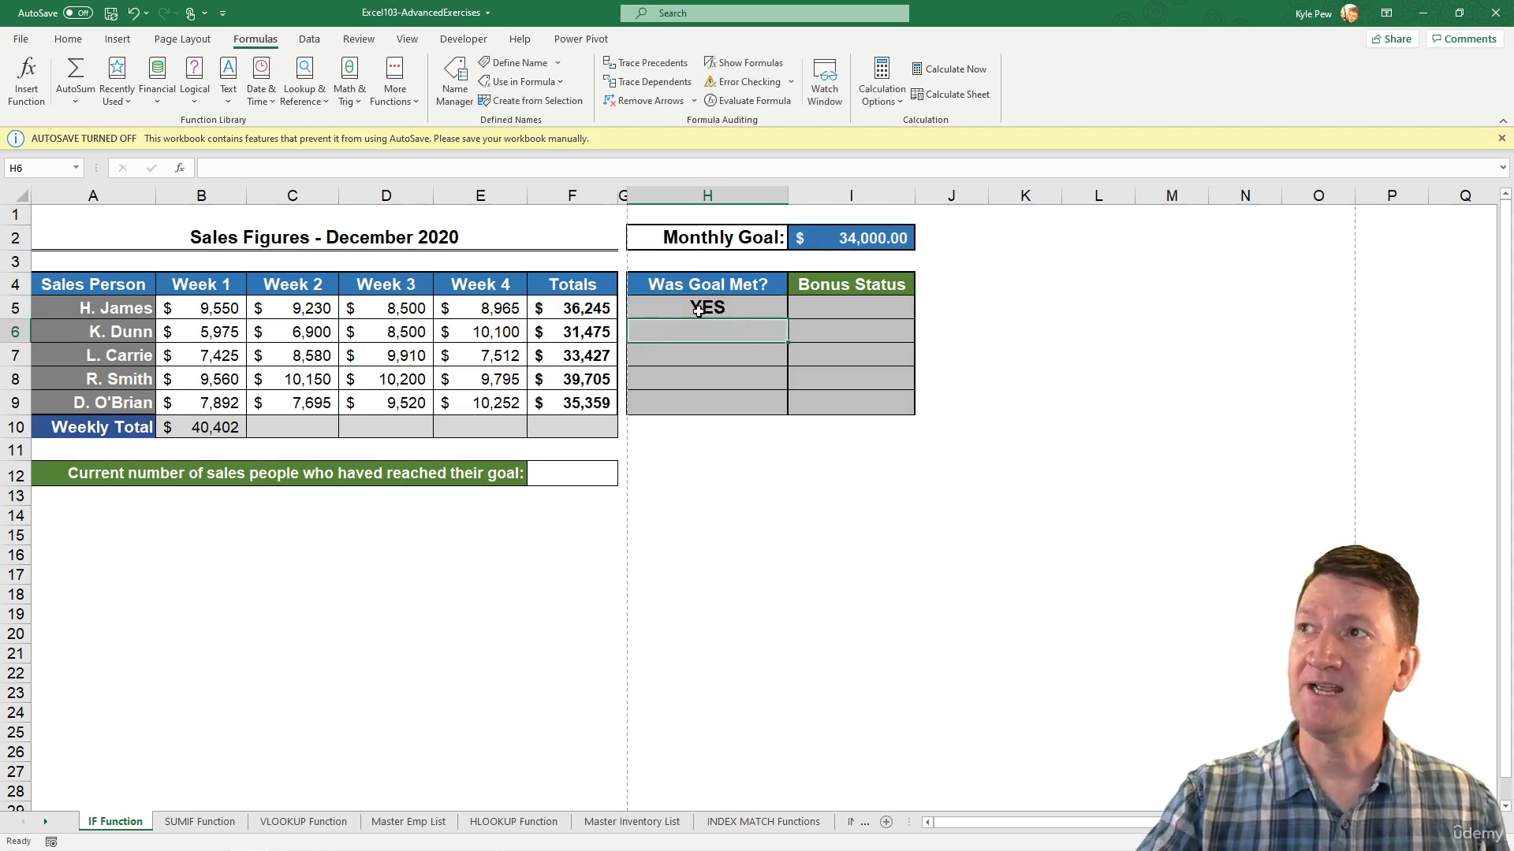
click(698, 311)
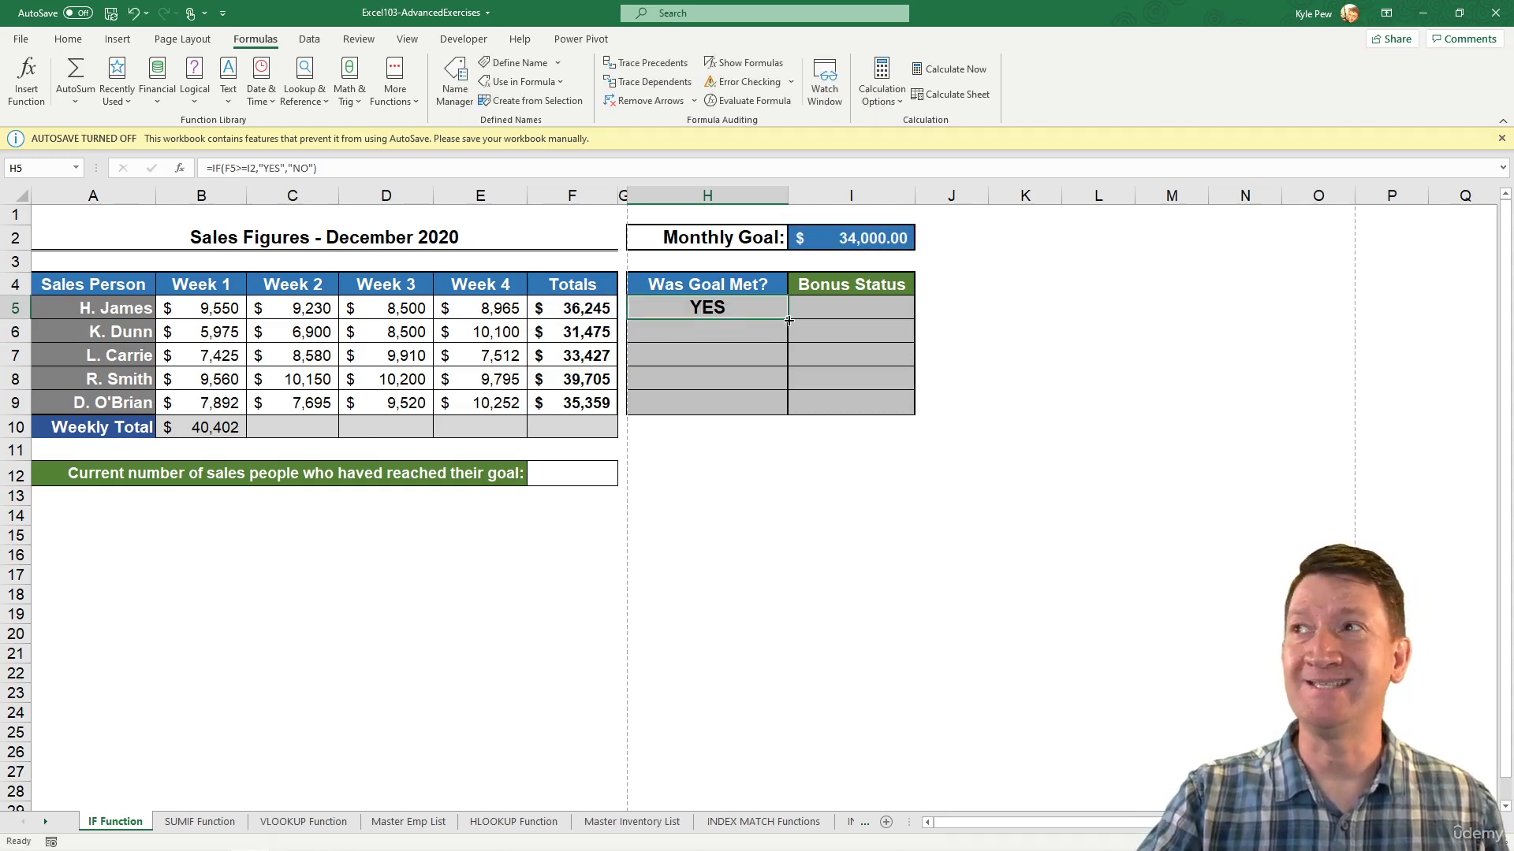
drag(788, 320, 765, 408)
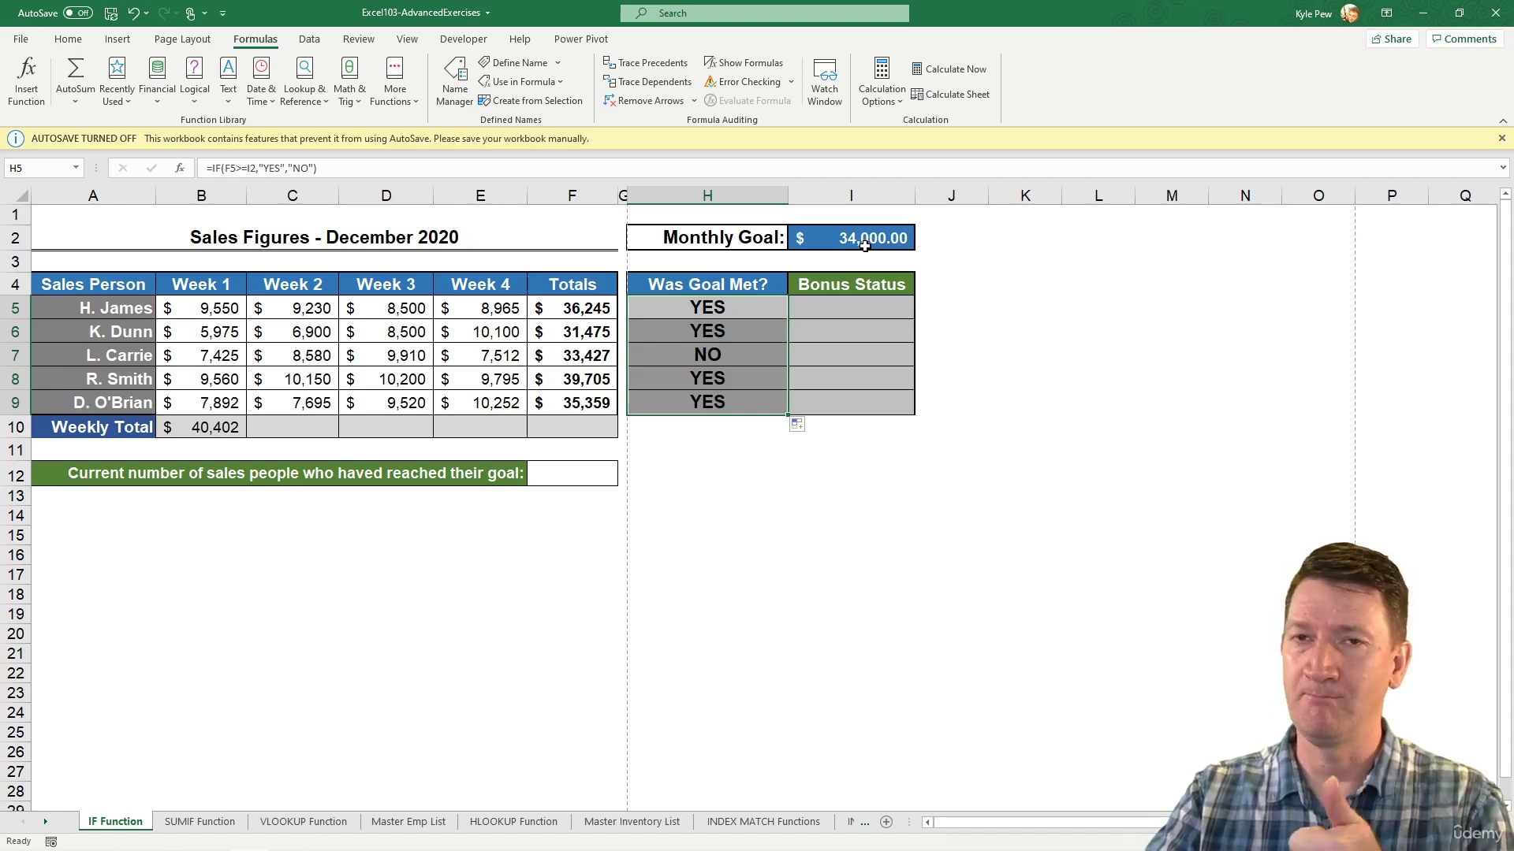
Examine which goal cell the copied IF formulas in H6, H7 and H8 reference, compared with the monthly goal in I2
click(687, 334)
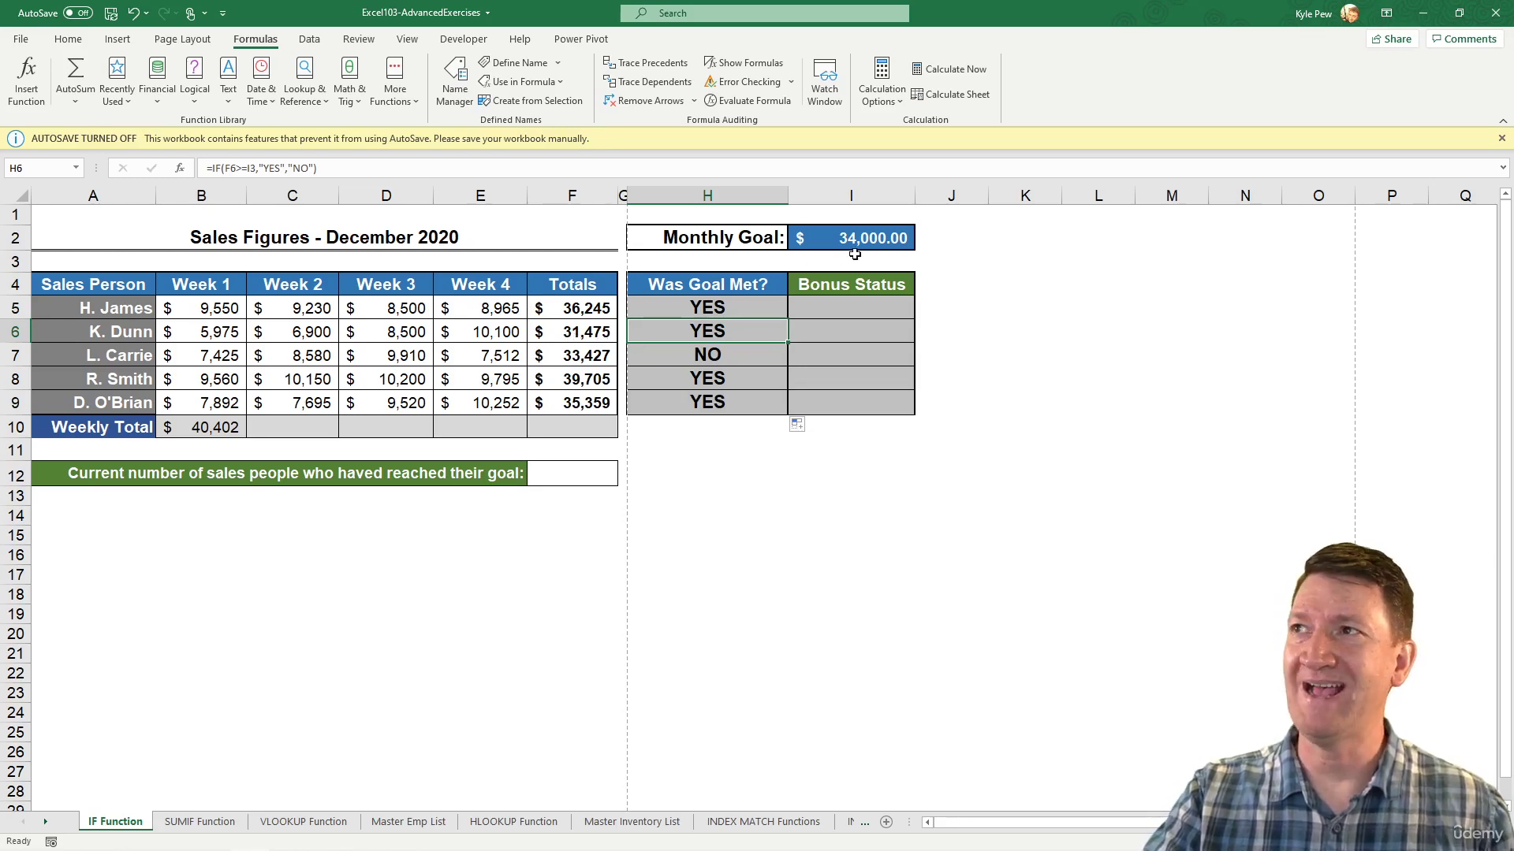
double_click(721, 331)
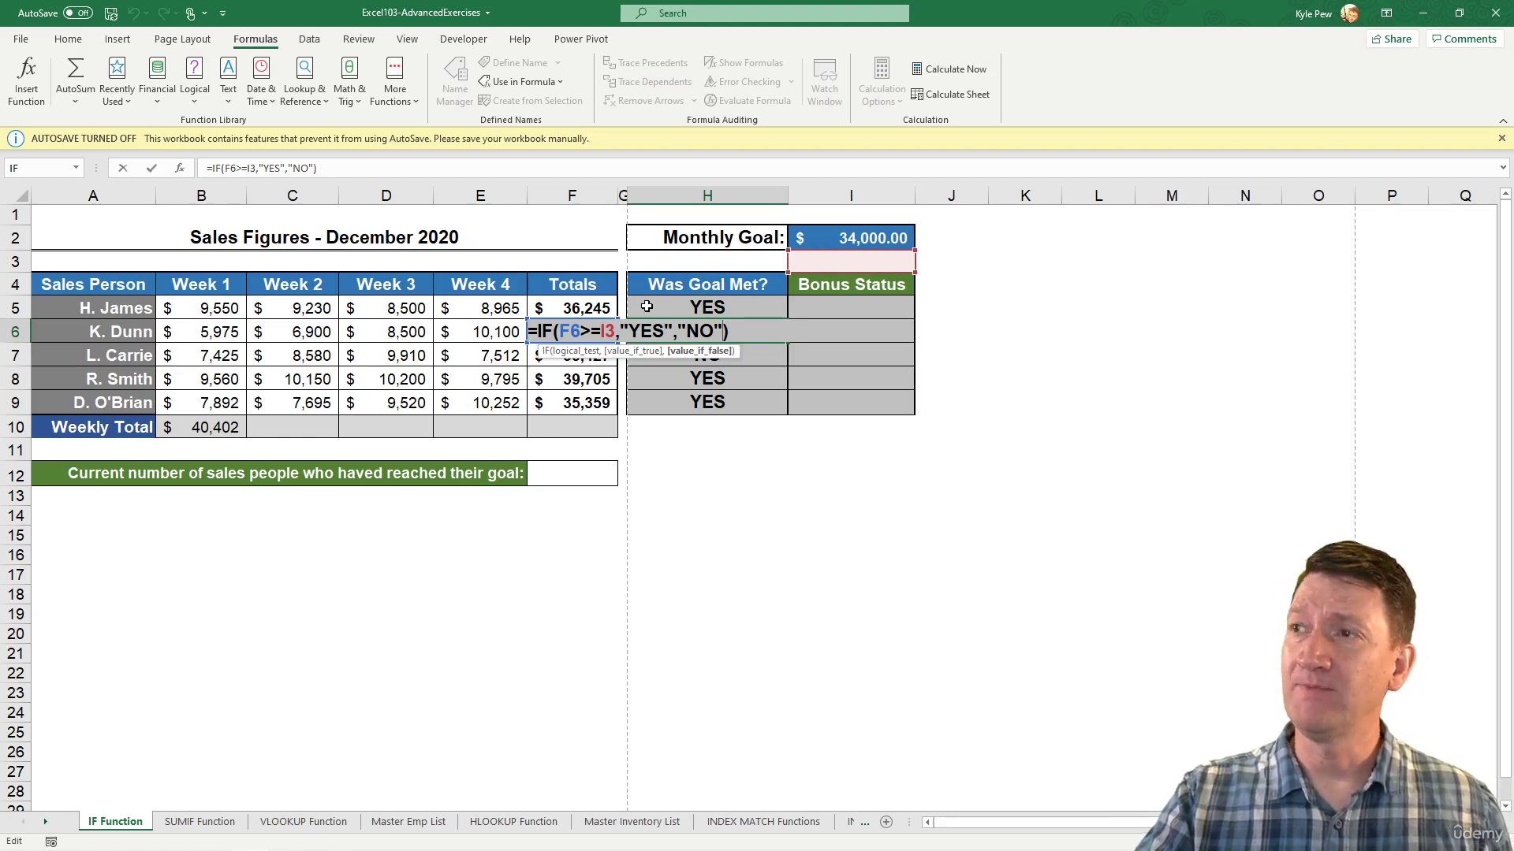
key(Escape)
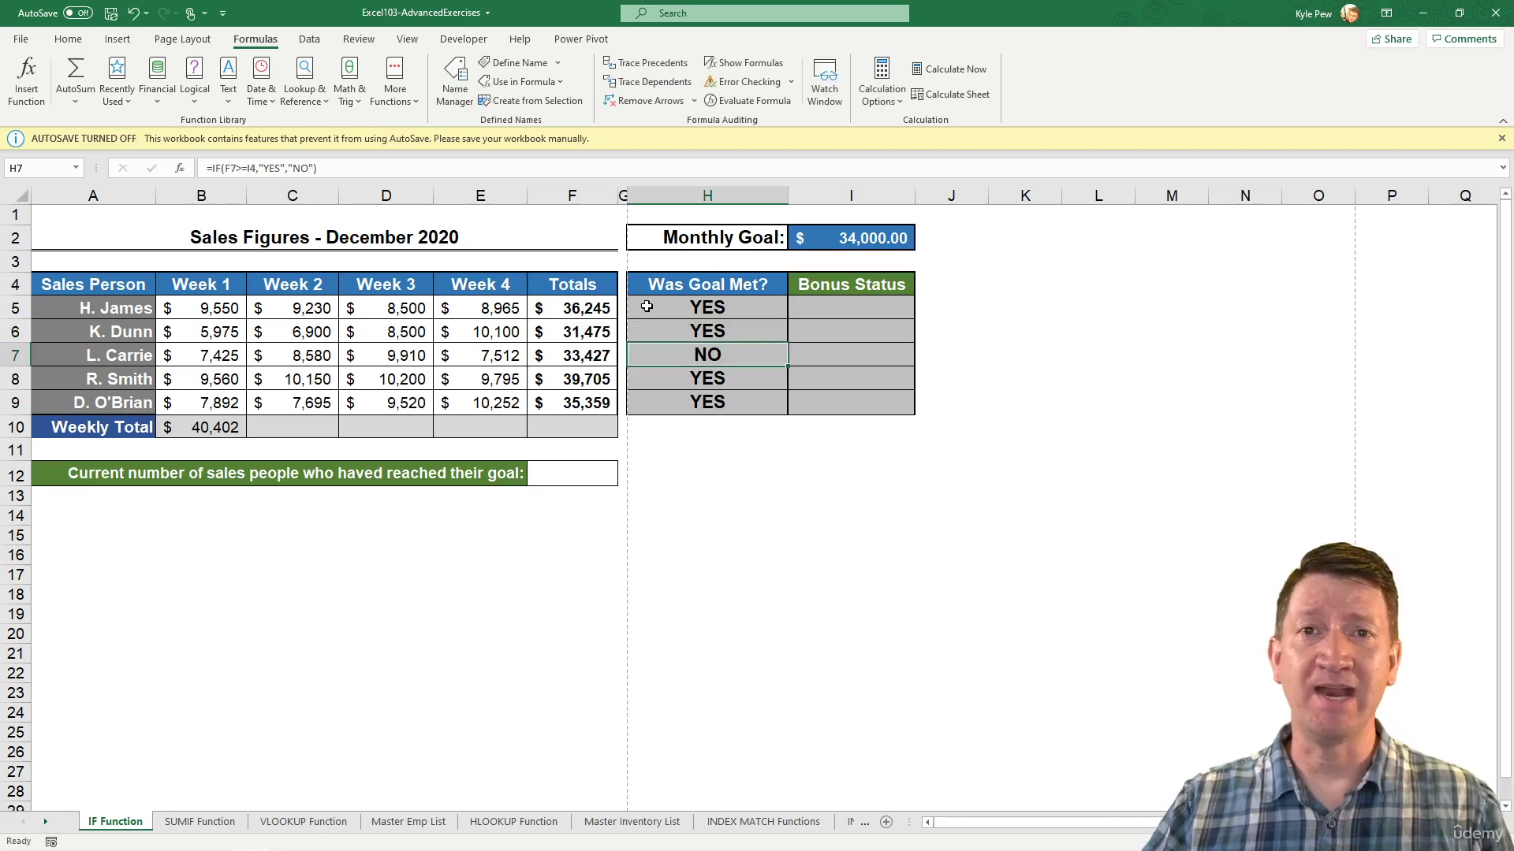
double_click(678, 356)
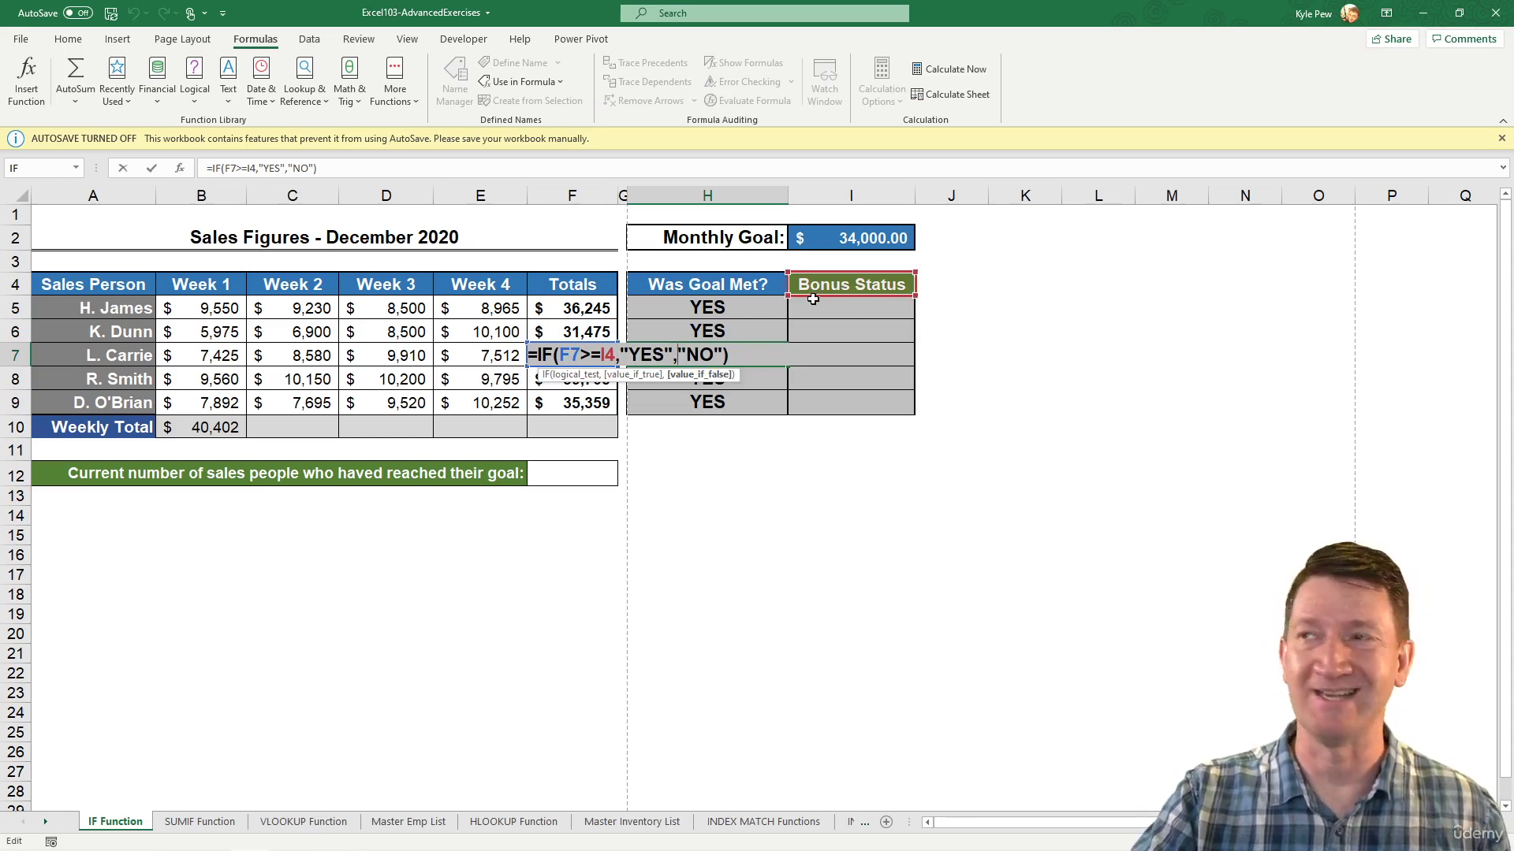
key(Return)
double_click(733, 376)
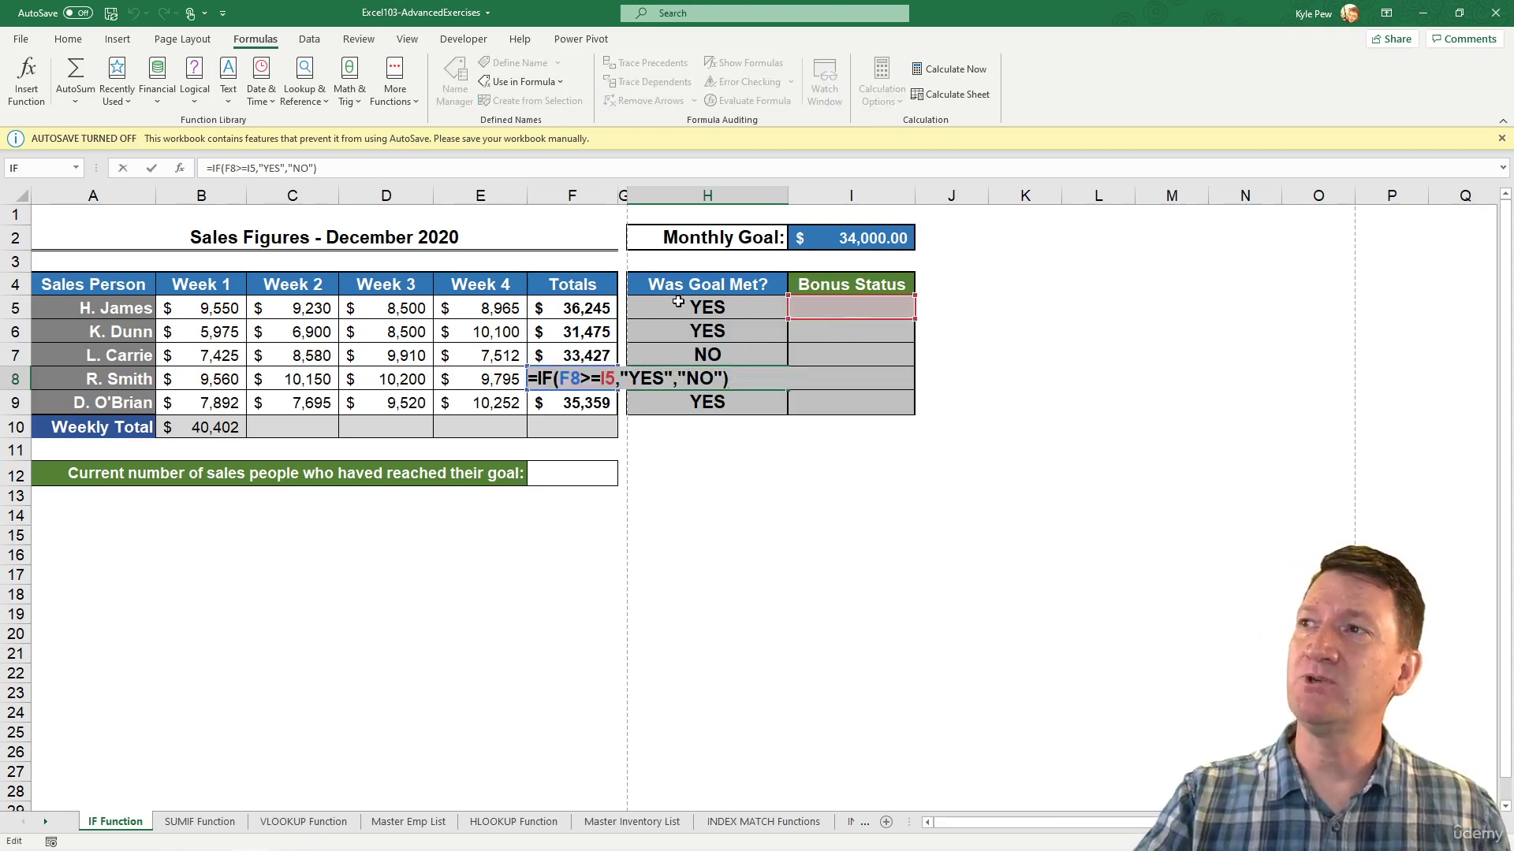
key(Return)
click(845, 240)
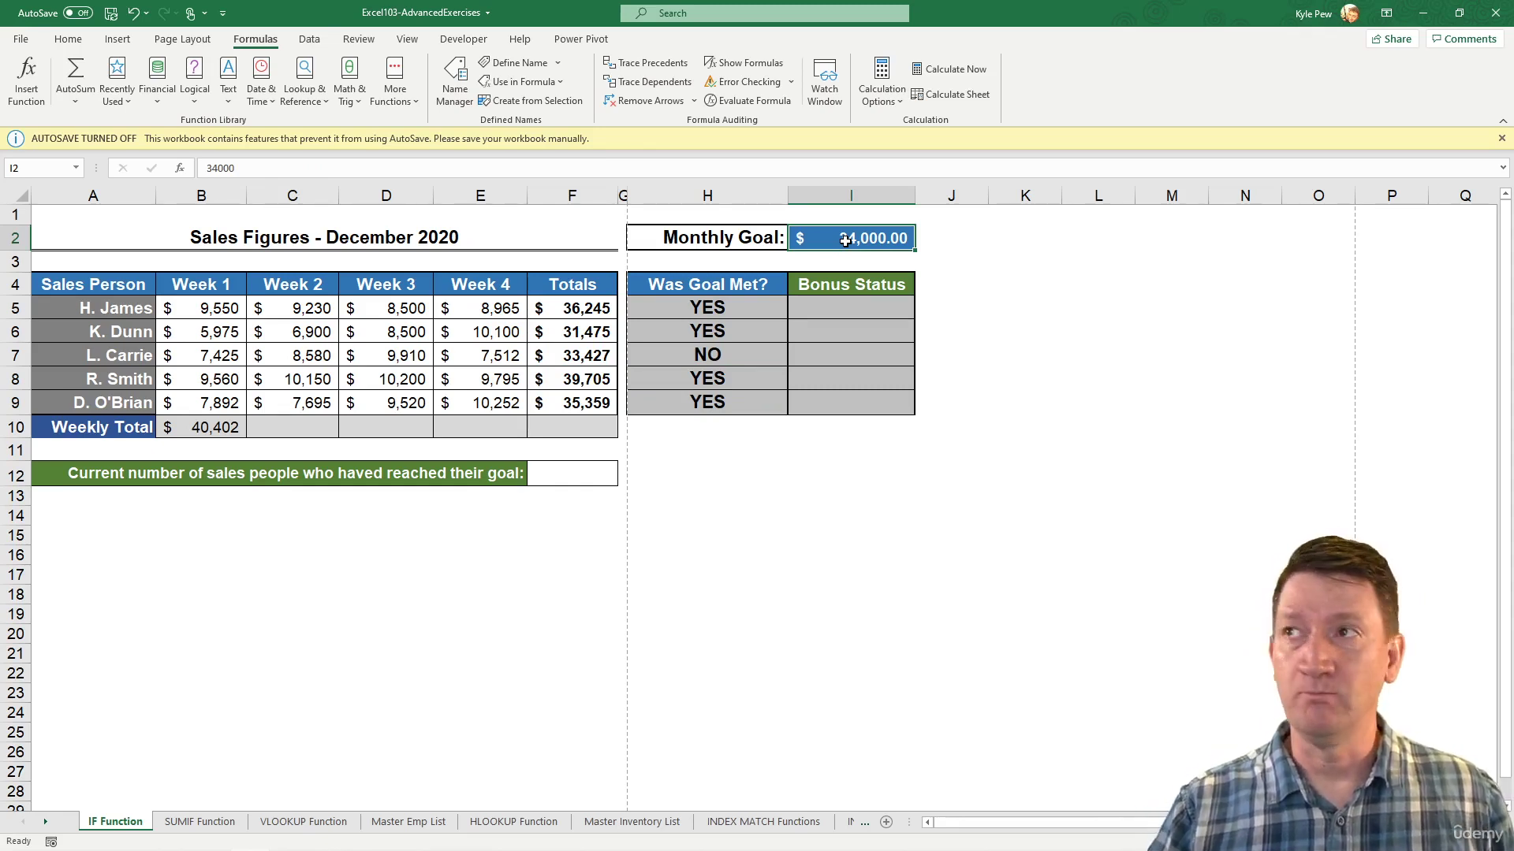
Make the goal reference in H5's IF formula absolute as $I$2 and fill the formula down through H9
click(709, 315)
double_click(714, 313)
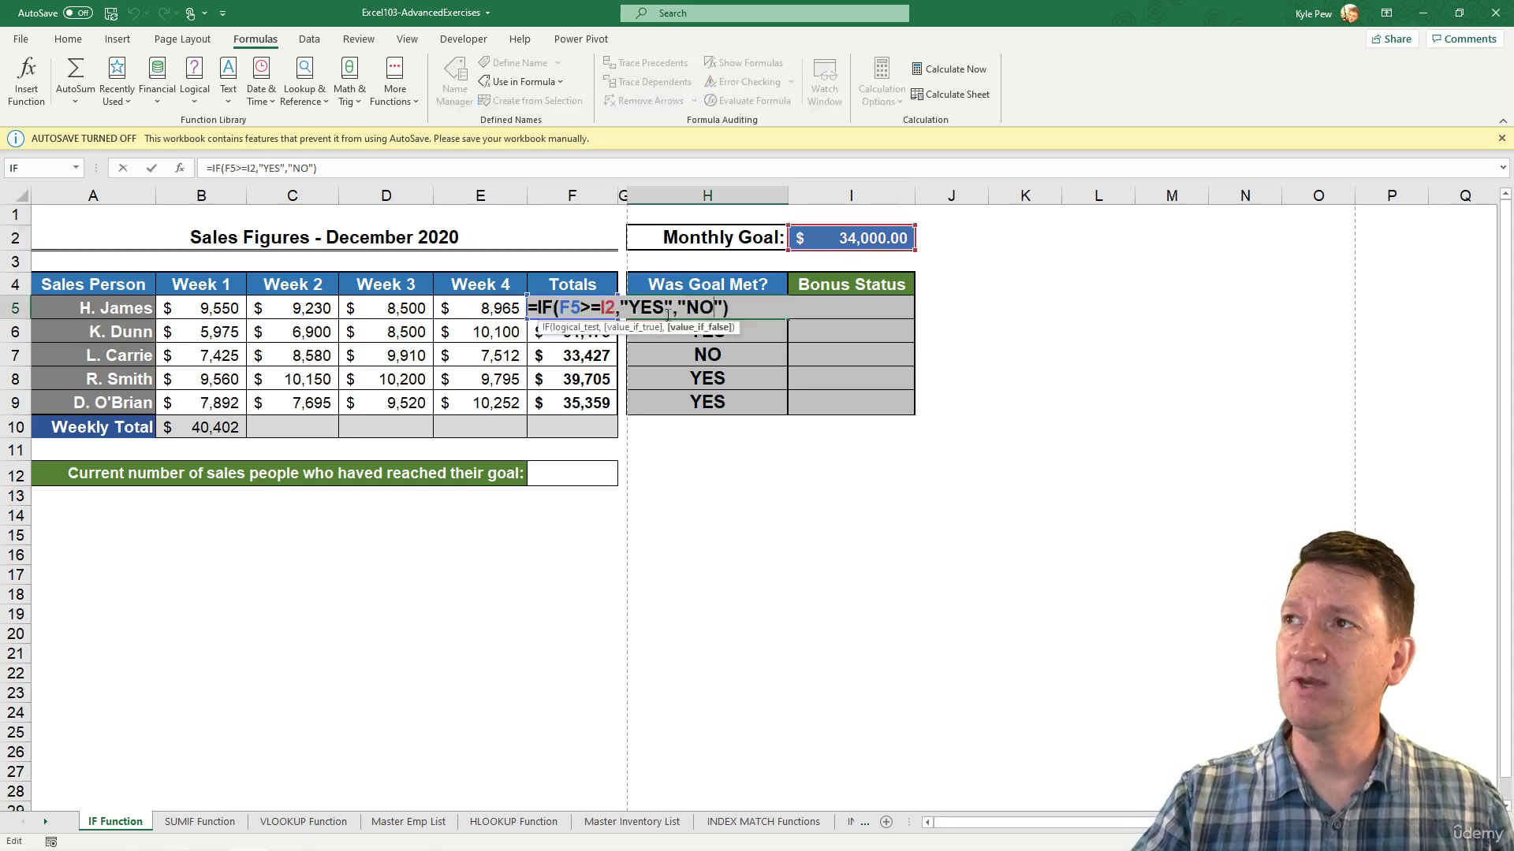
click(618, 309)
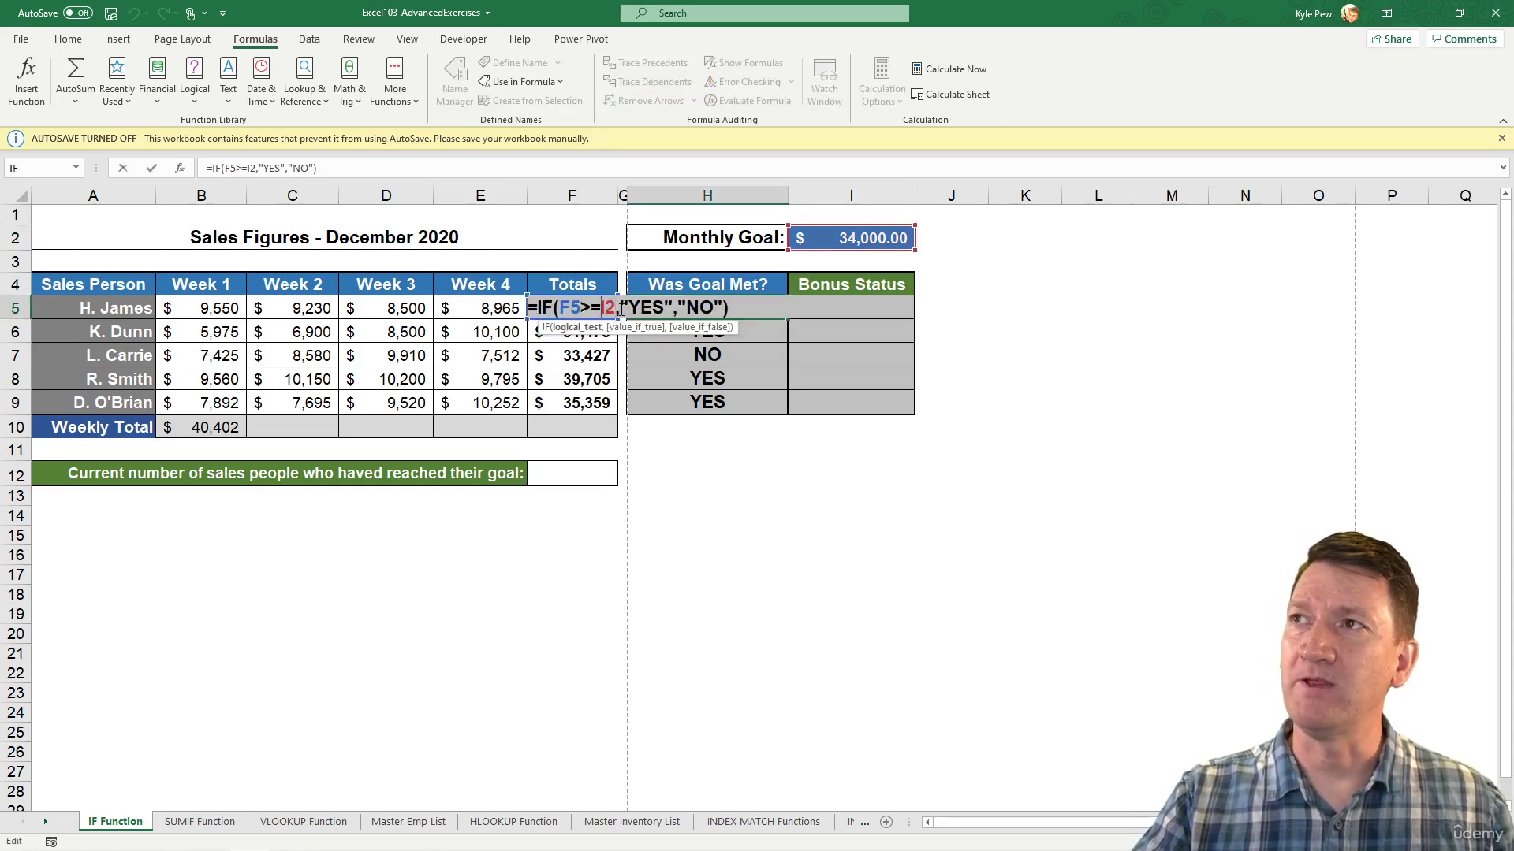
text($)
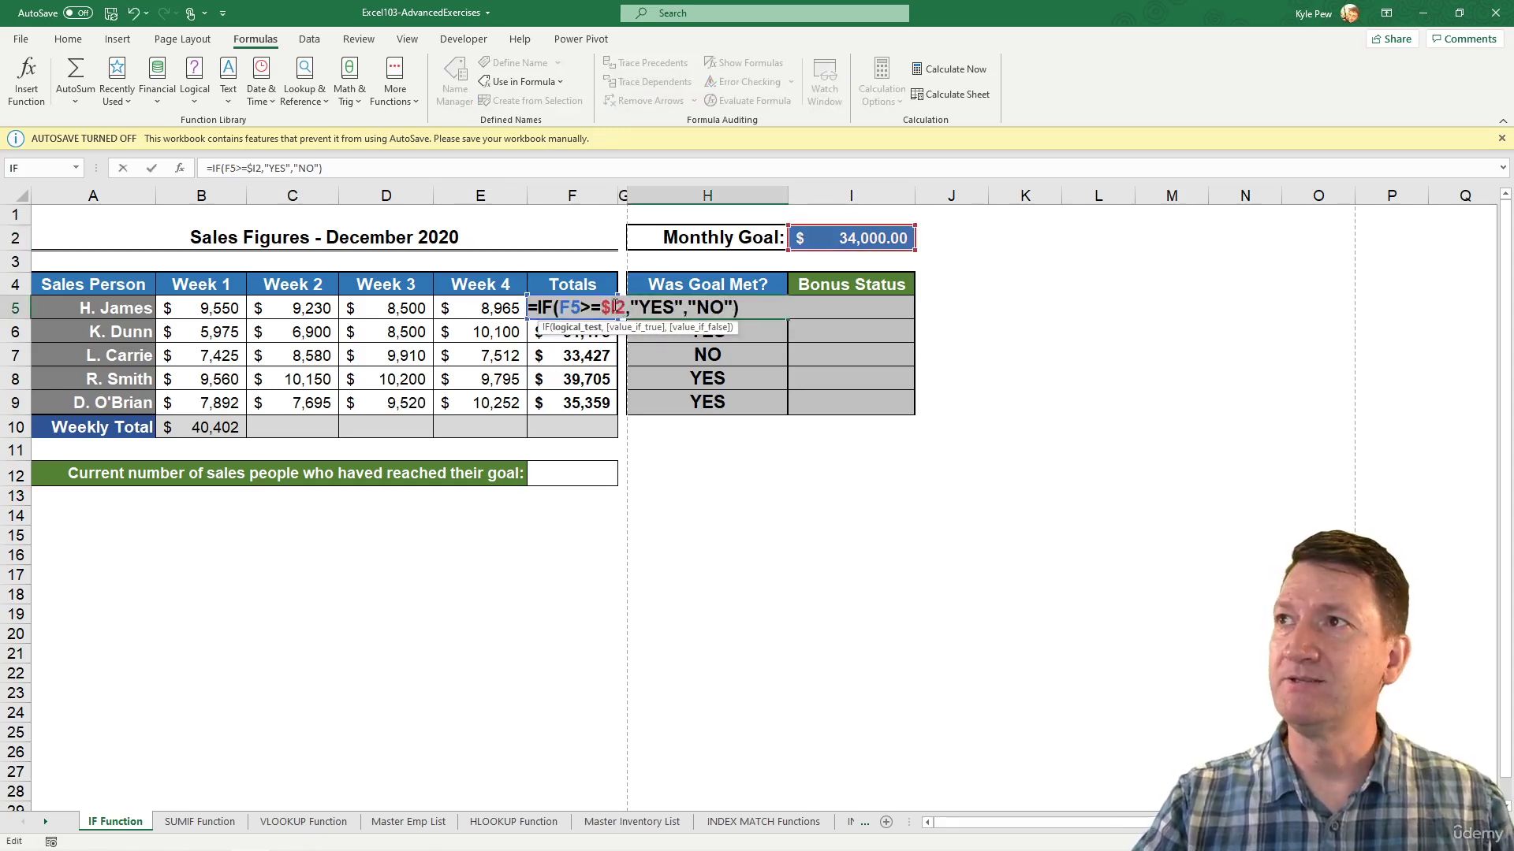
key(Right)
text($)
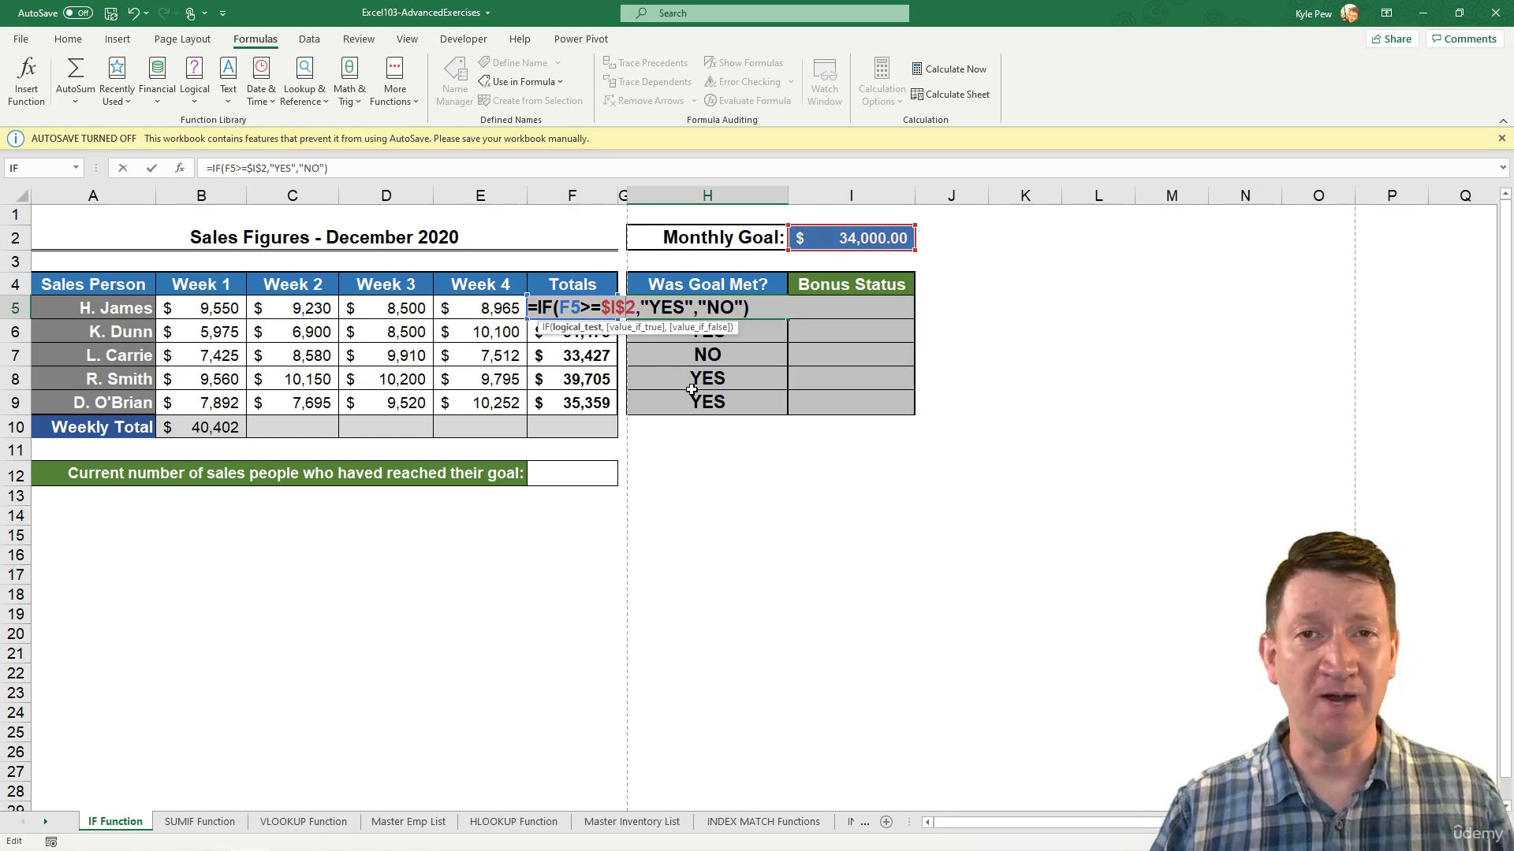
key(Return)
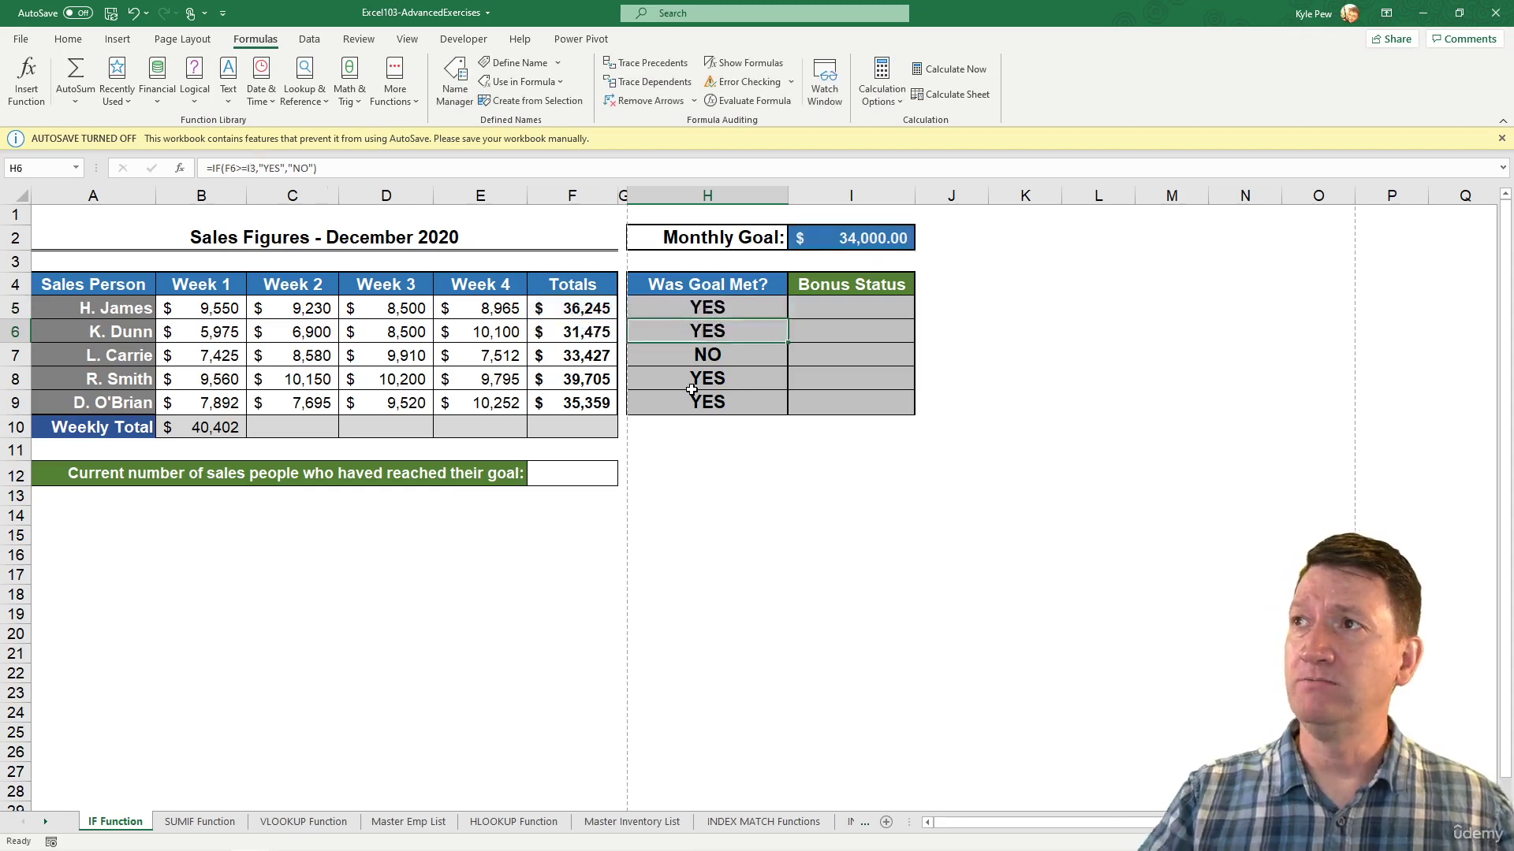
click(727, 308)
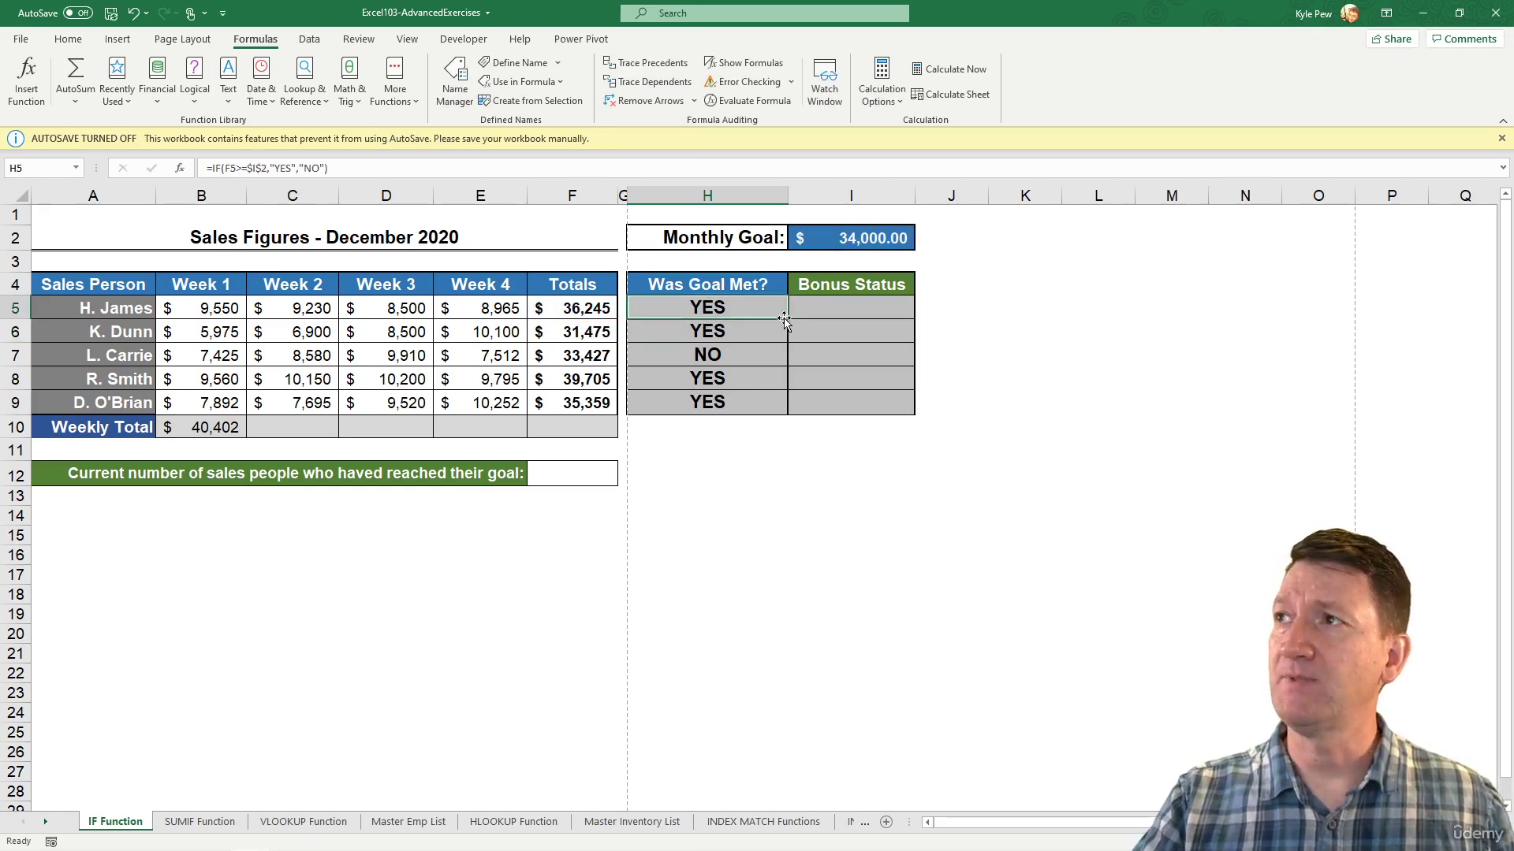
drag(787, 319, 783, 412)
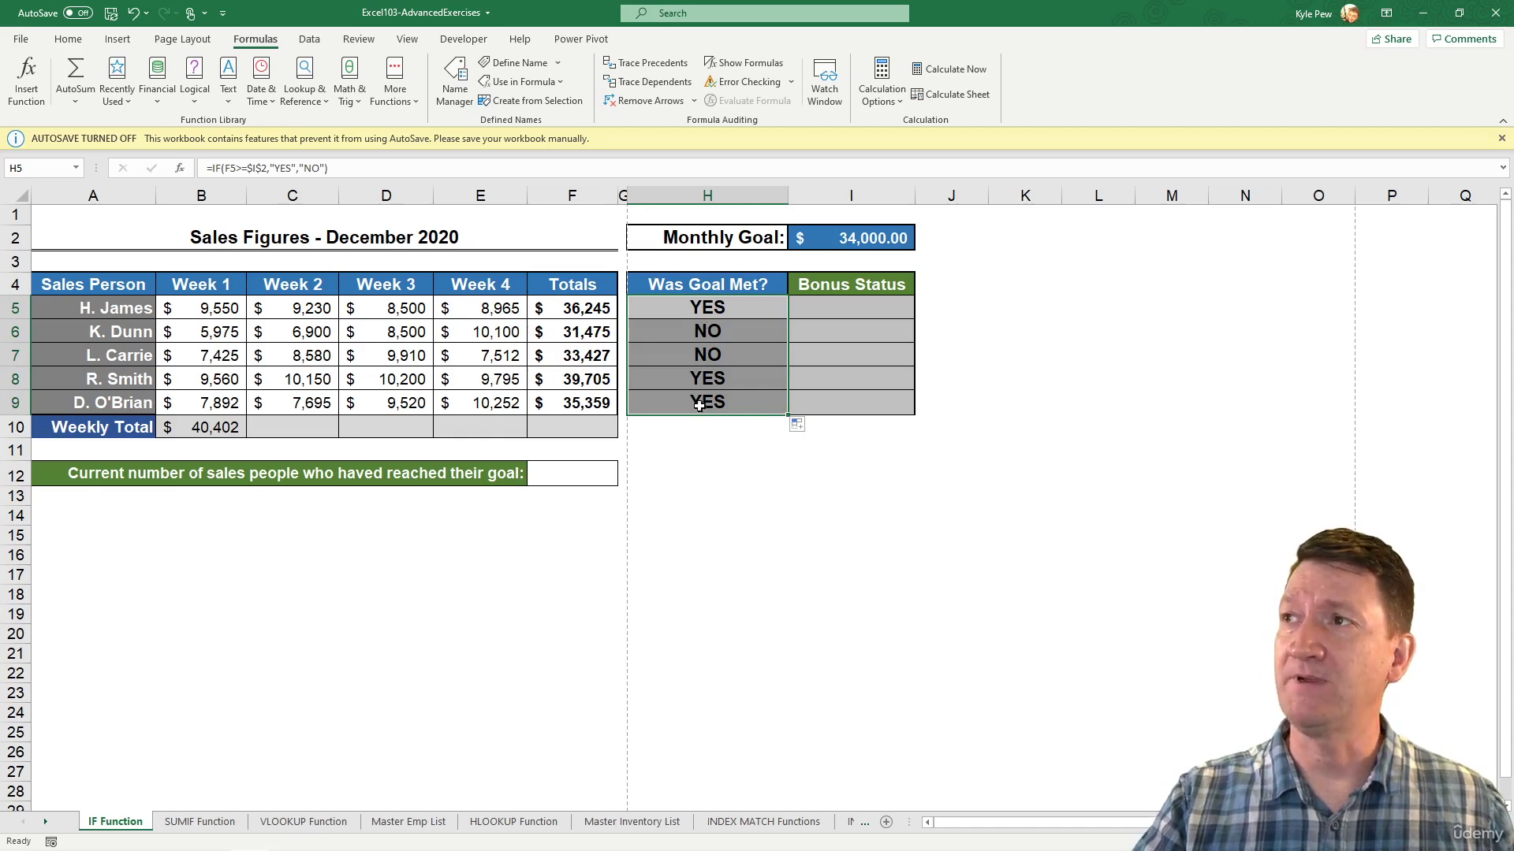
Inspect the references in the copied formulas in H6:H8 and clear the contents of H6:H9
double_click(693, 333)
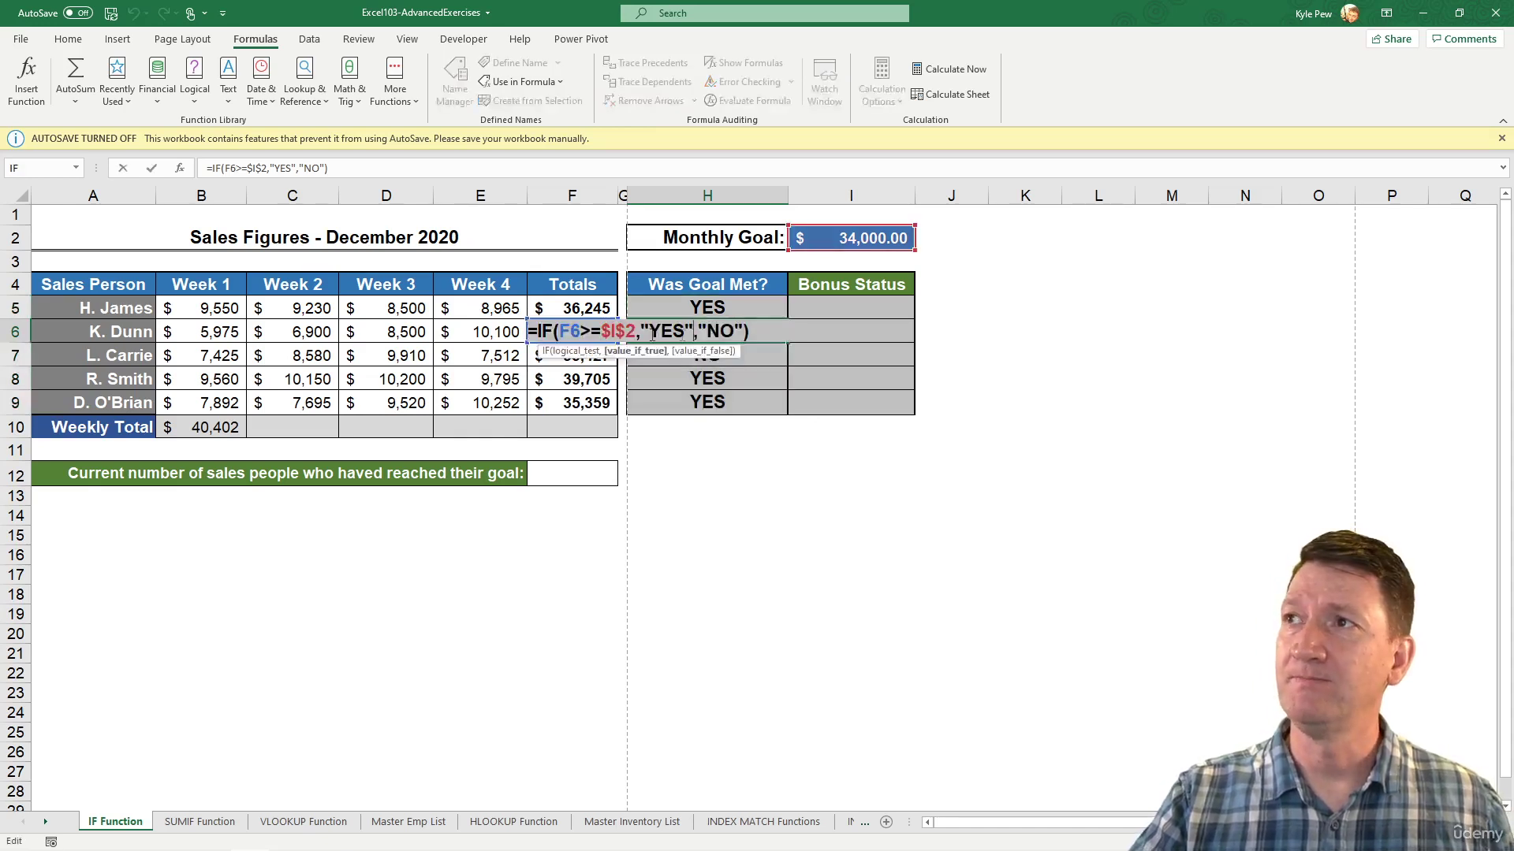
key(Escape)
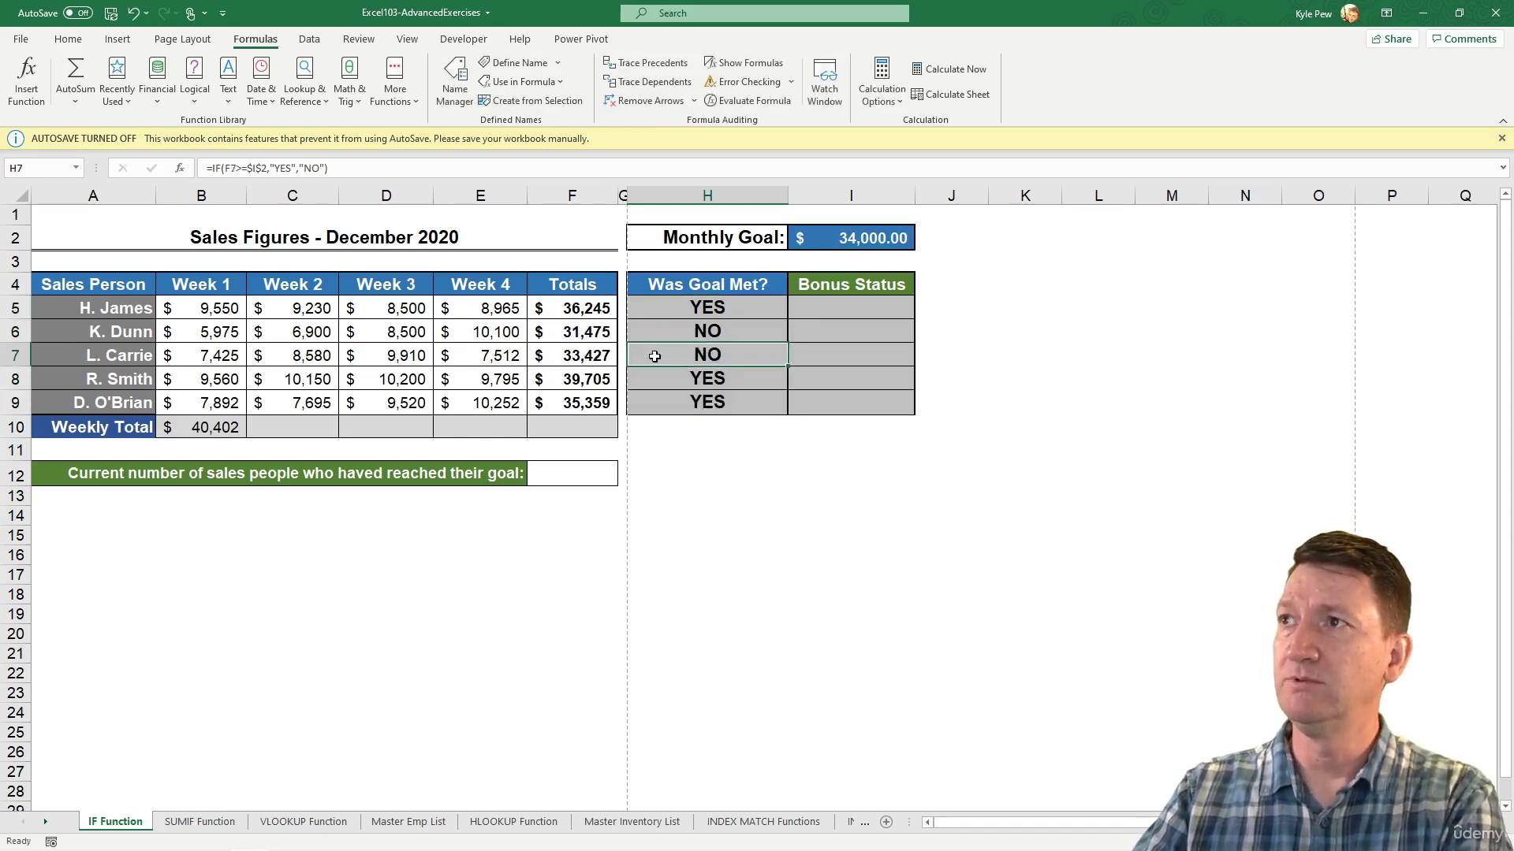
double_click(648, 353)
key(Escape)
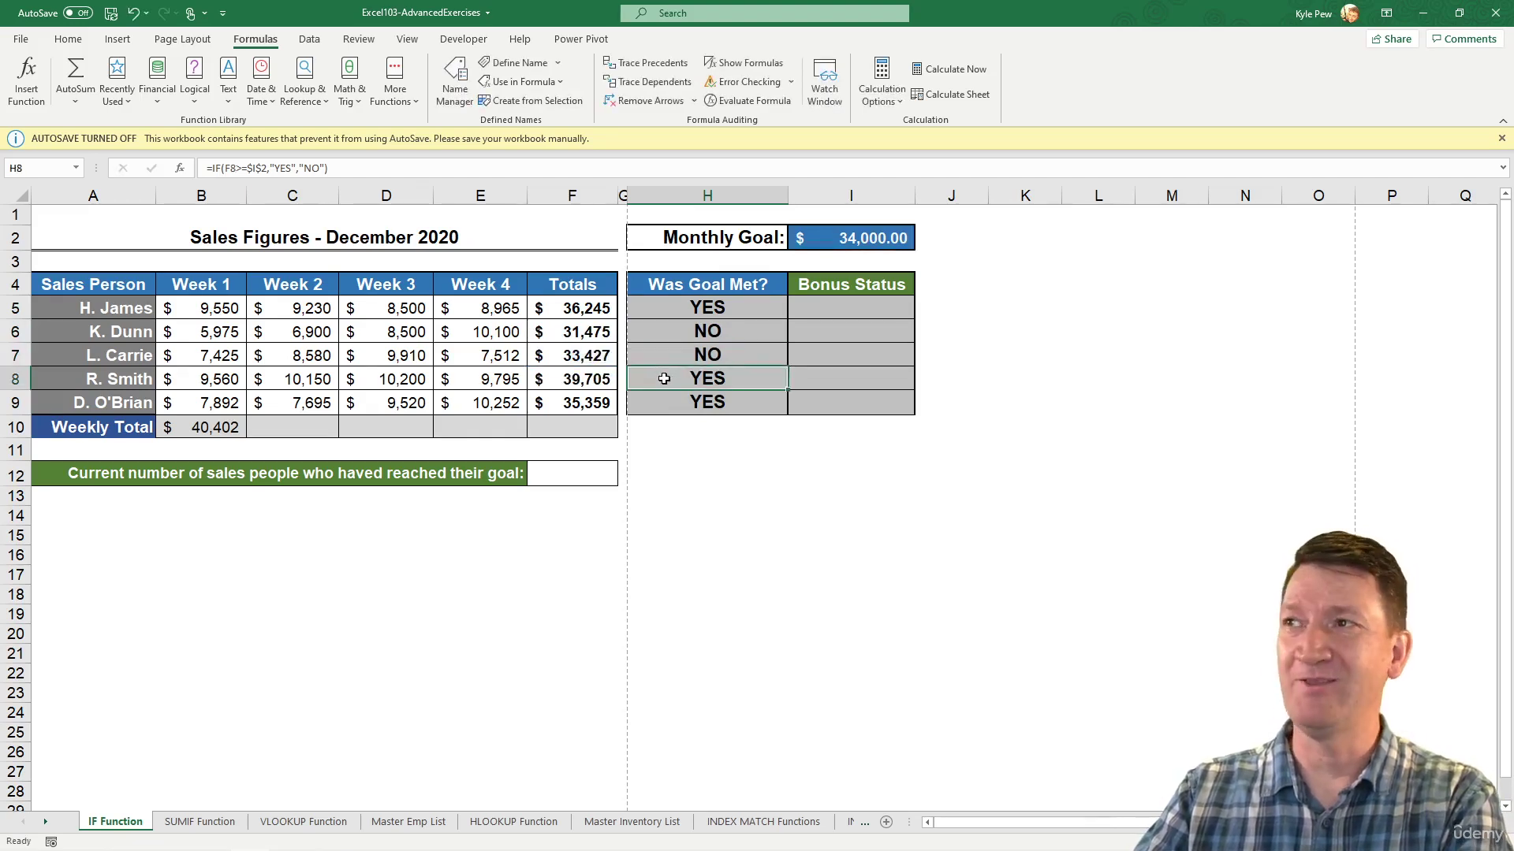
double_click(635, 381)
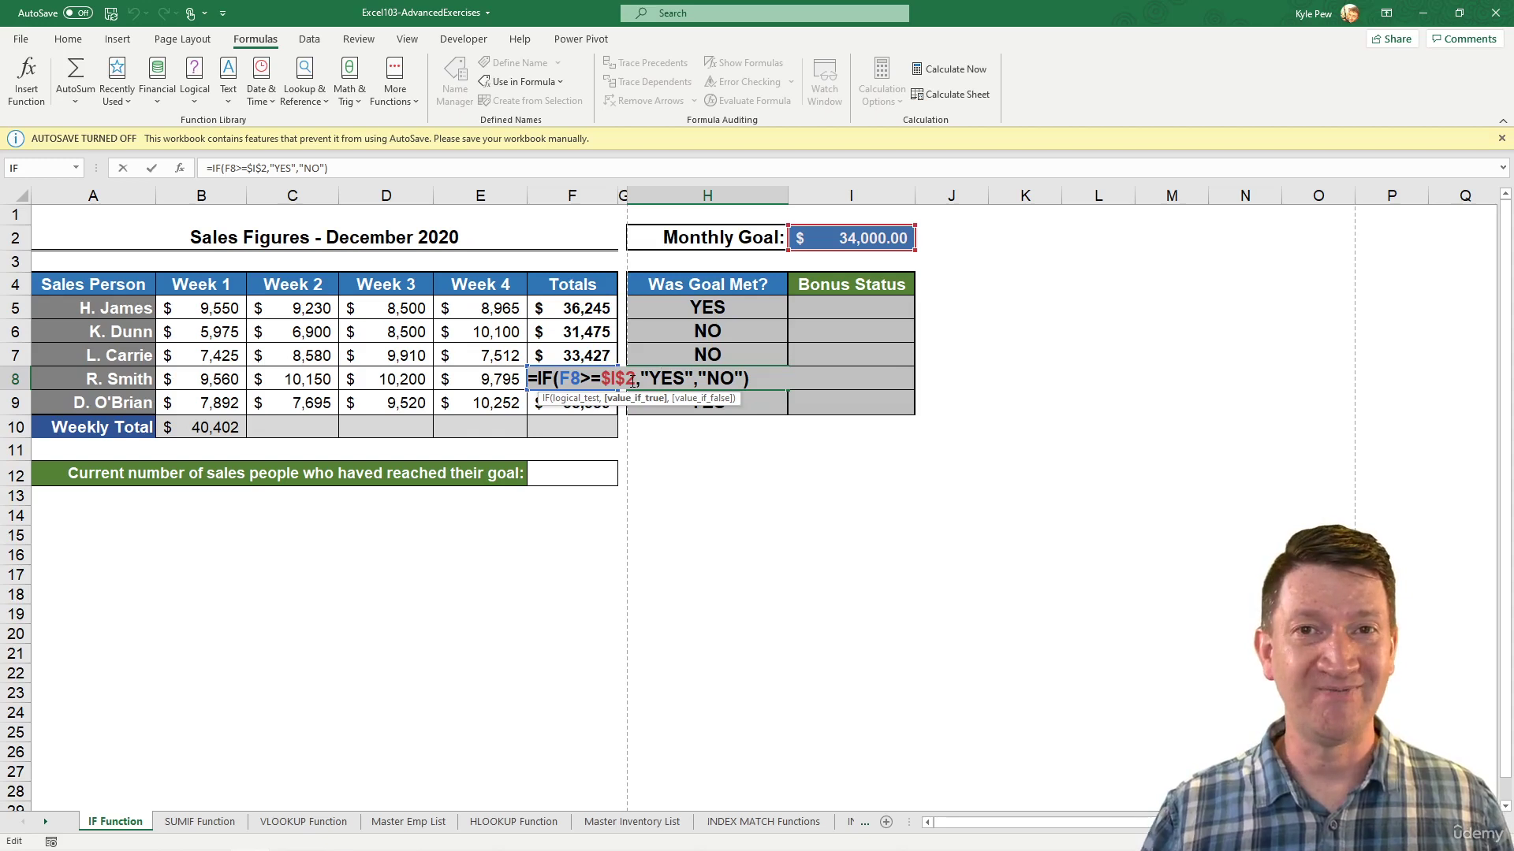
key(Return)
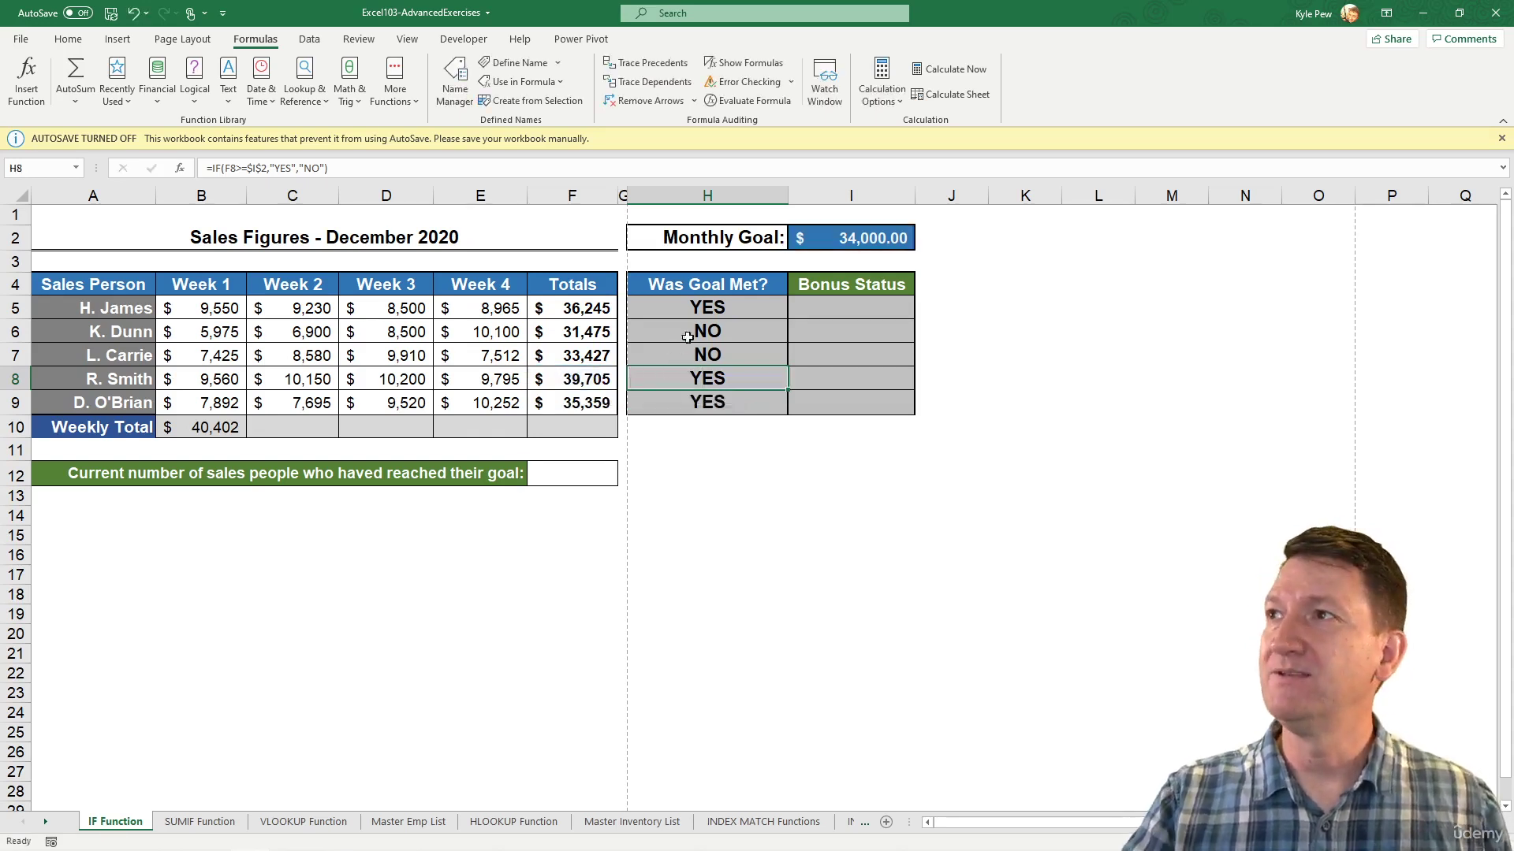
drag(686, 332, 687, 405)
key(Delete)
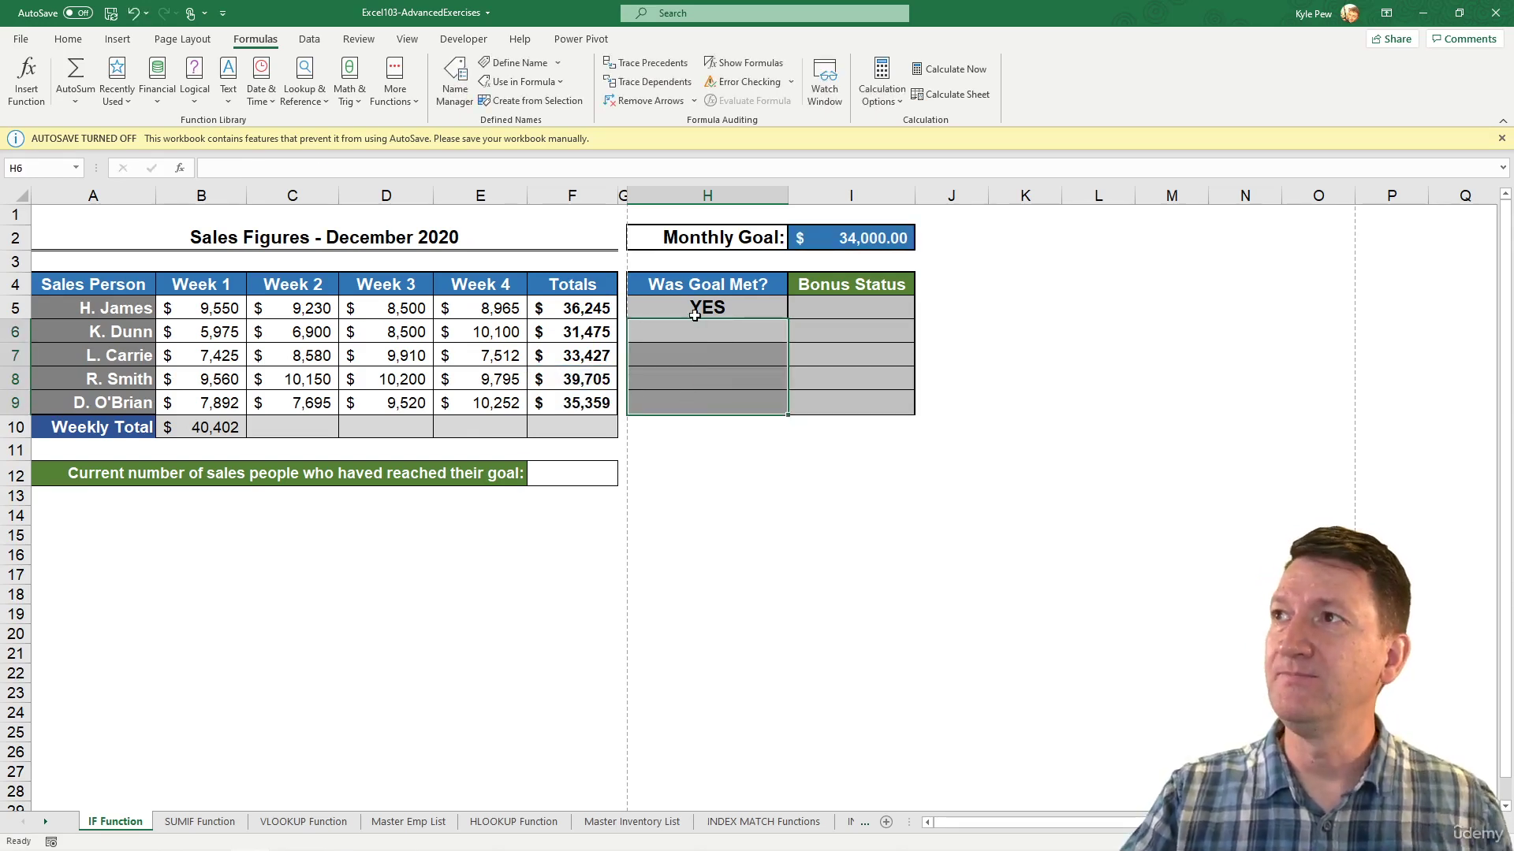
Assign the name Goal to the monthly goal cell I2
click(840, 240)
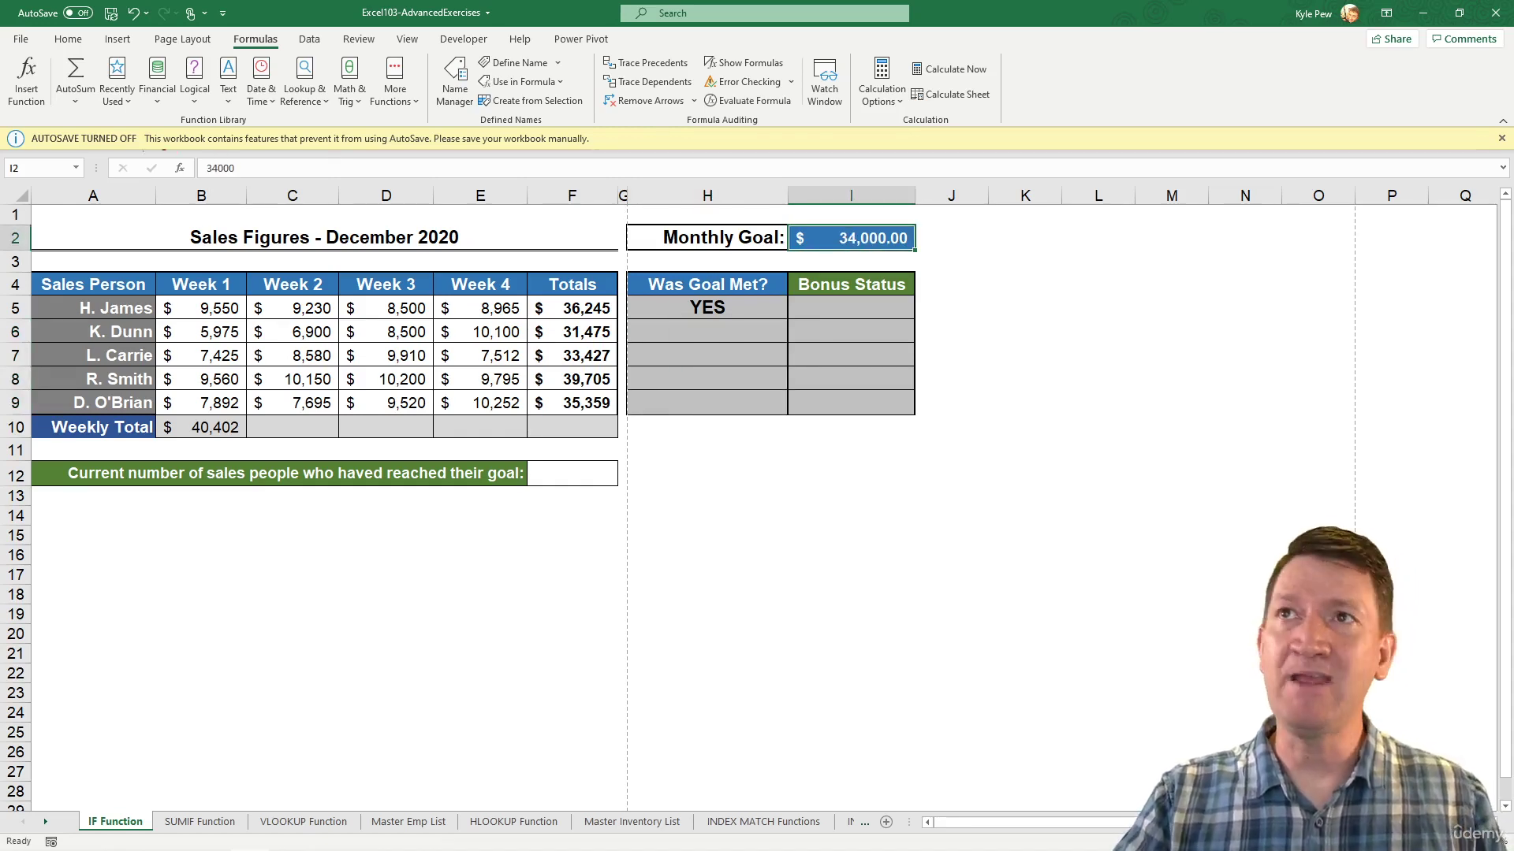
drag(67, 173, 156, 237)
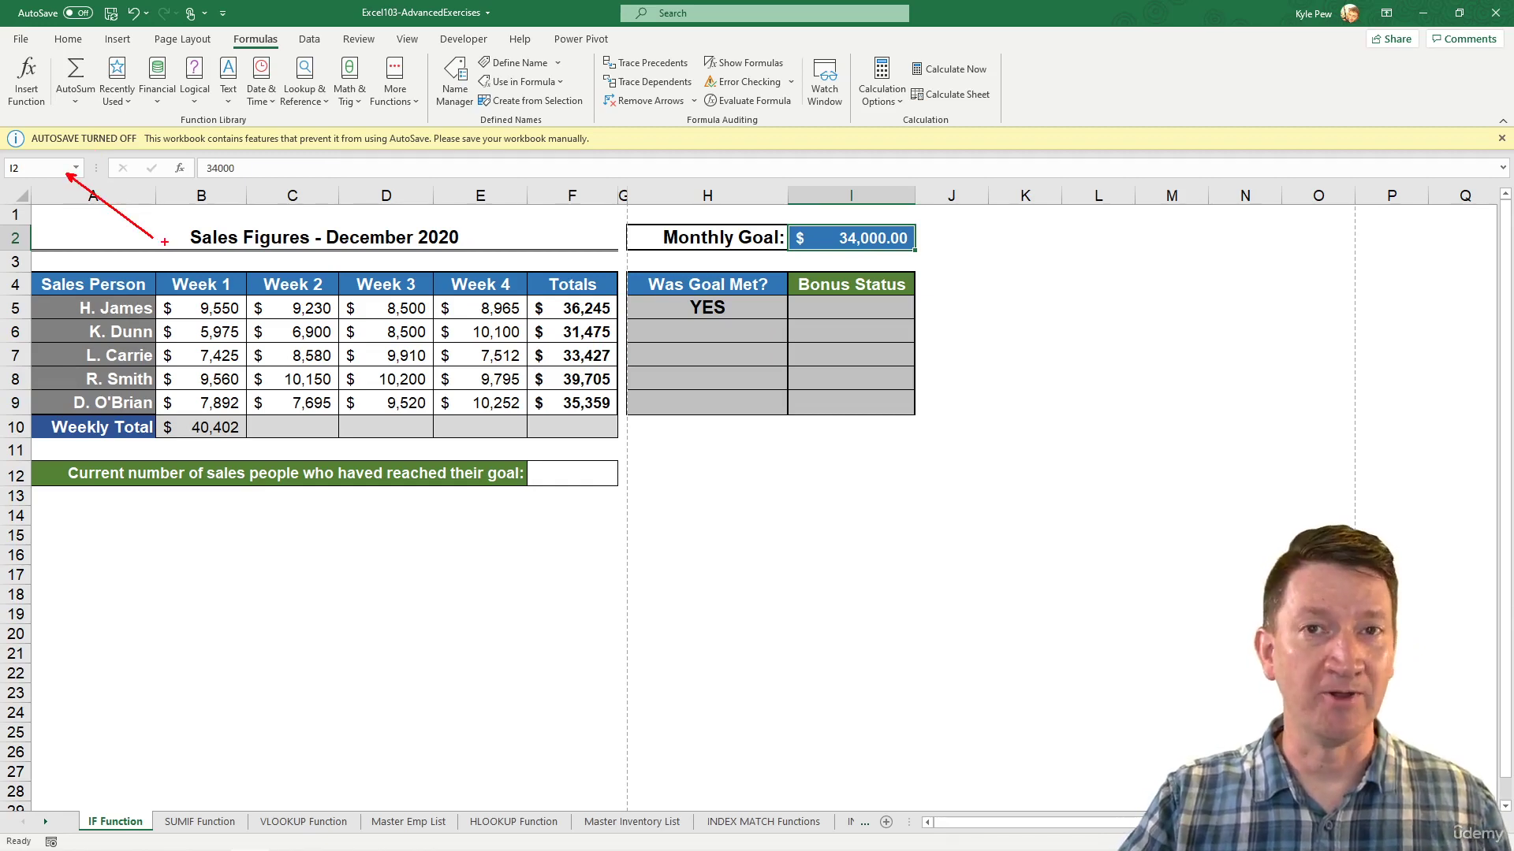
key(Escape)
click(45, 167)
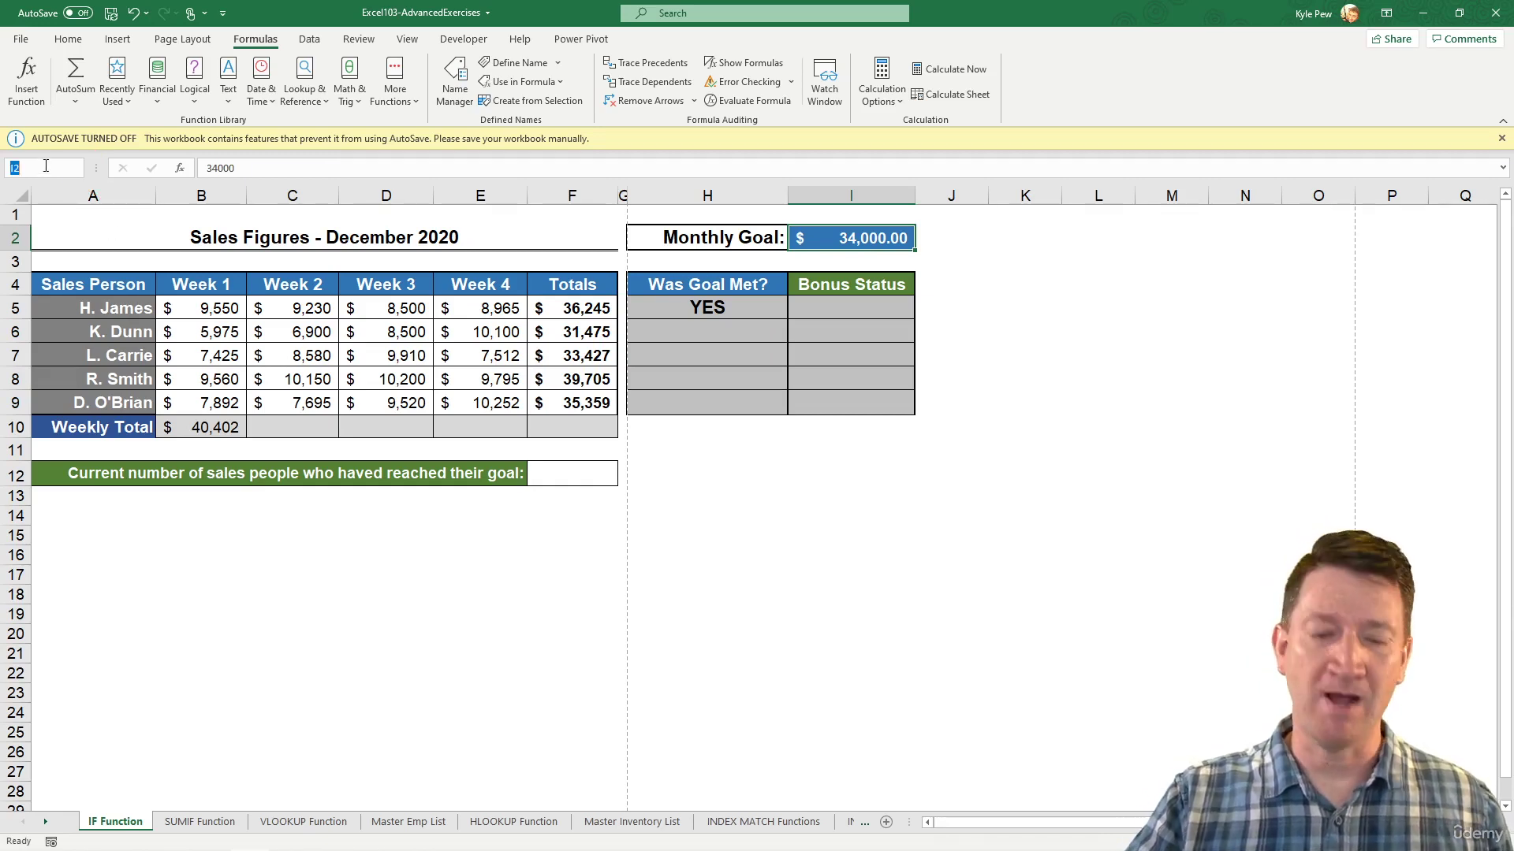
text(Goal)
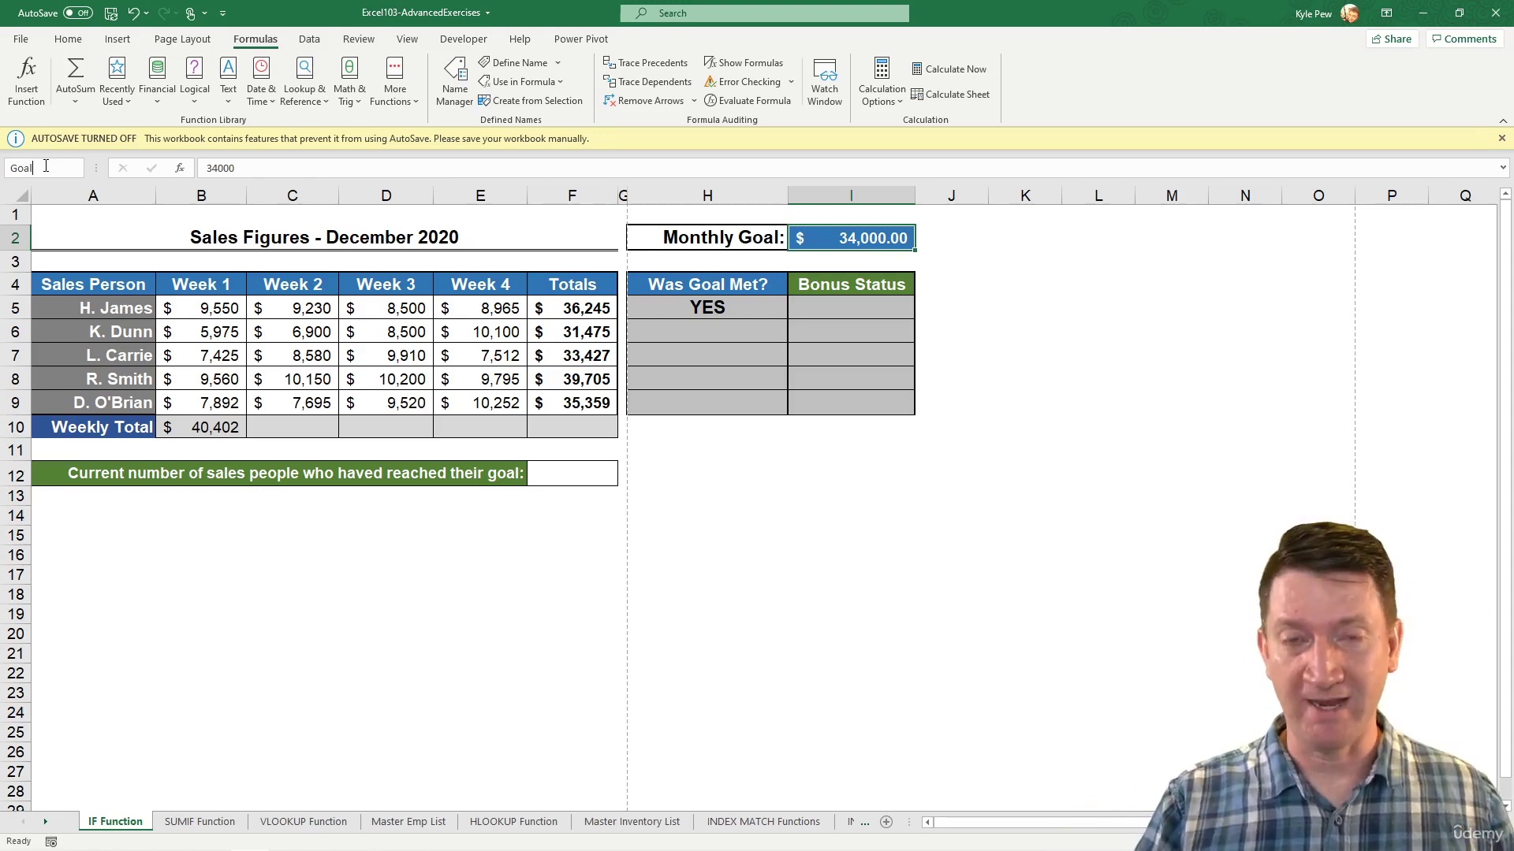
key(Return)
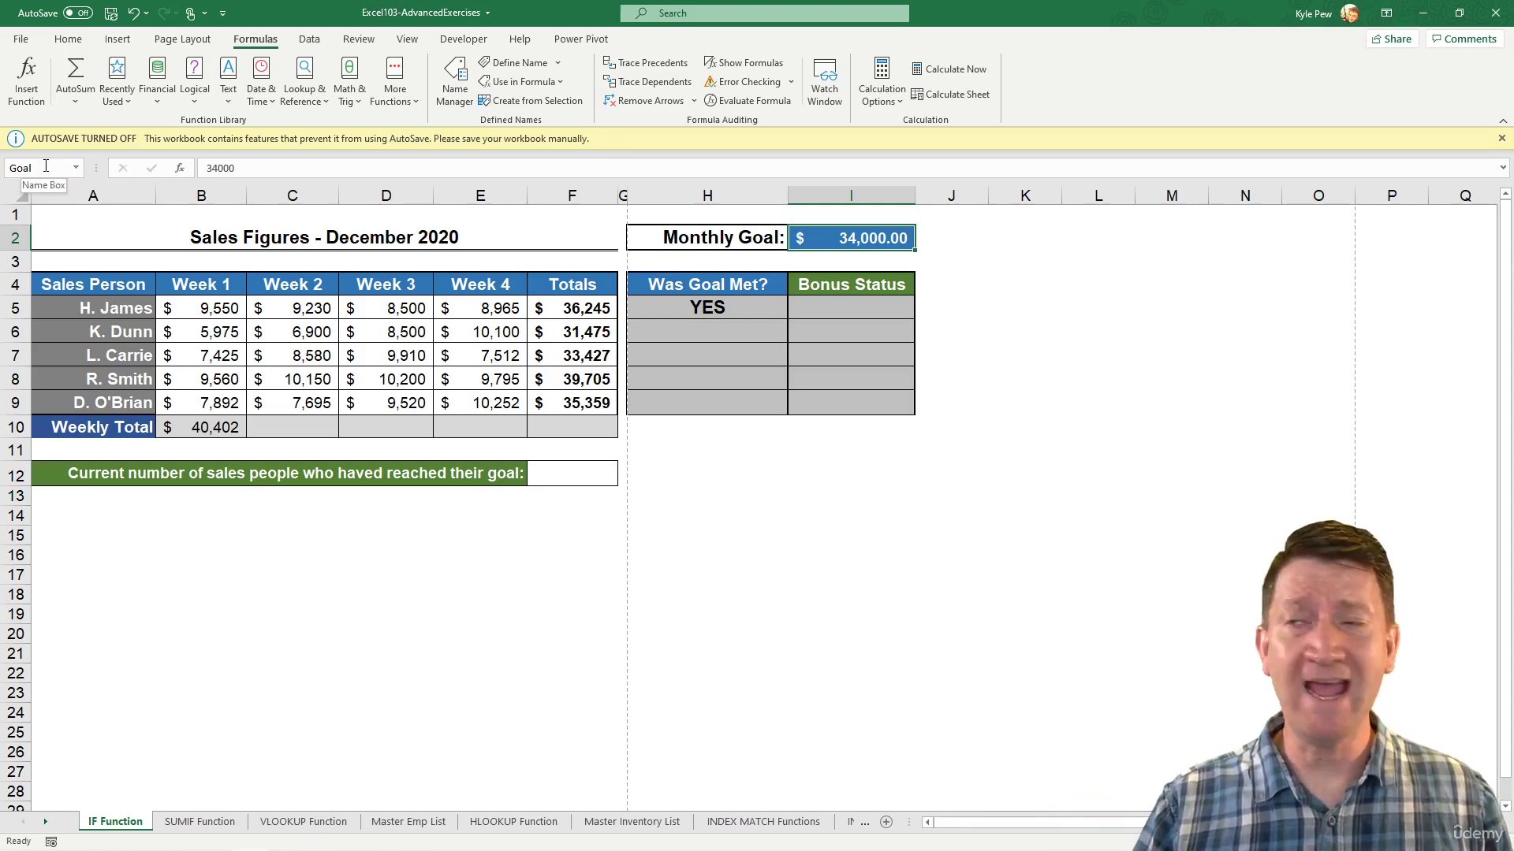
Replace the $I$2 reference in H5's IF formula with the named range Goal, giving =IF(F5>=Goal,"YES","NO")
click(712, 306)
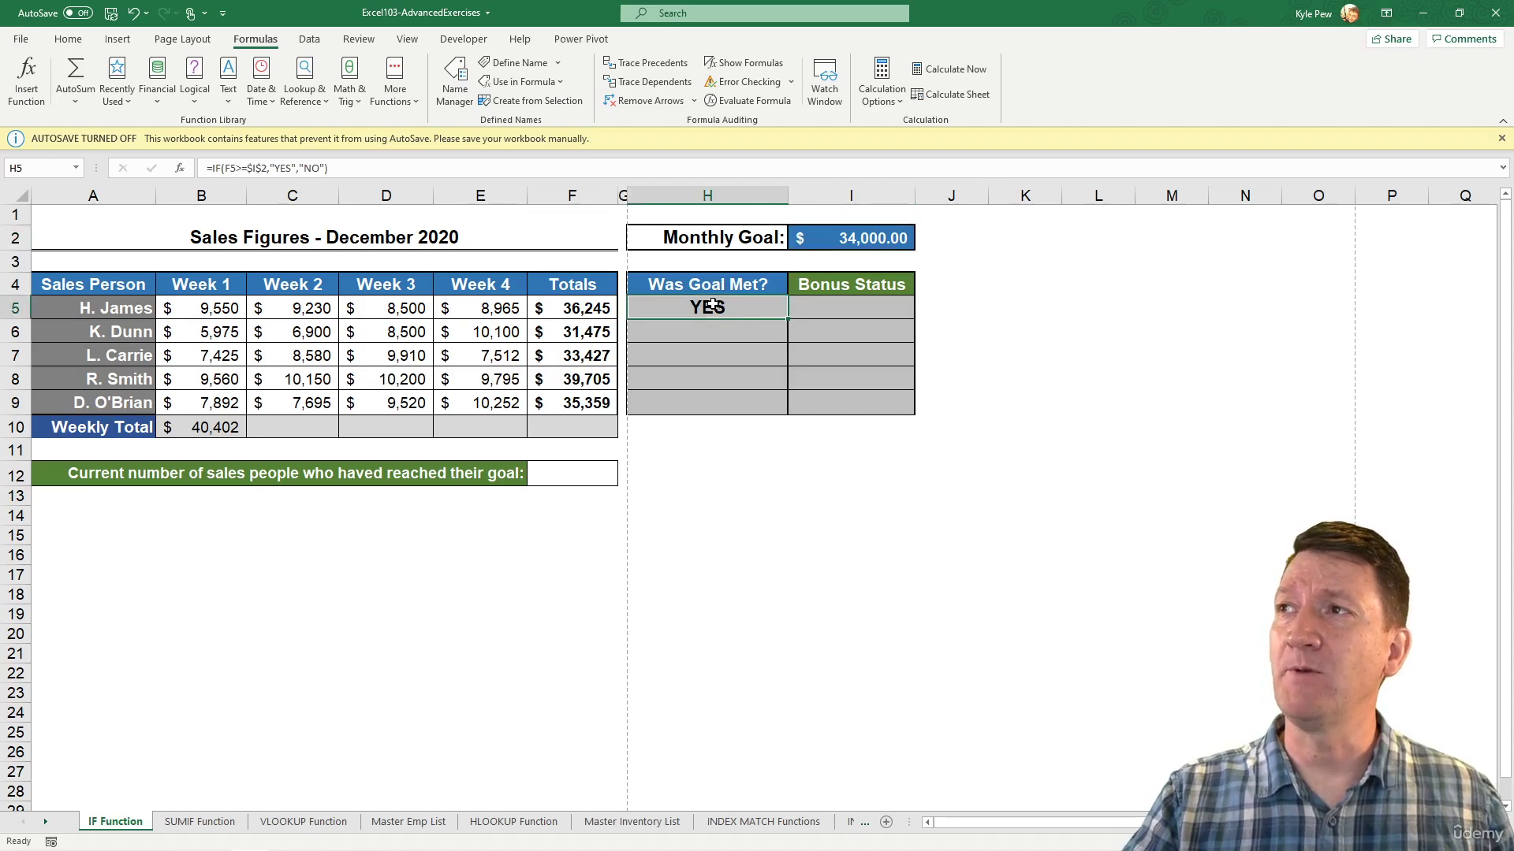
double_click(712, 305)
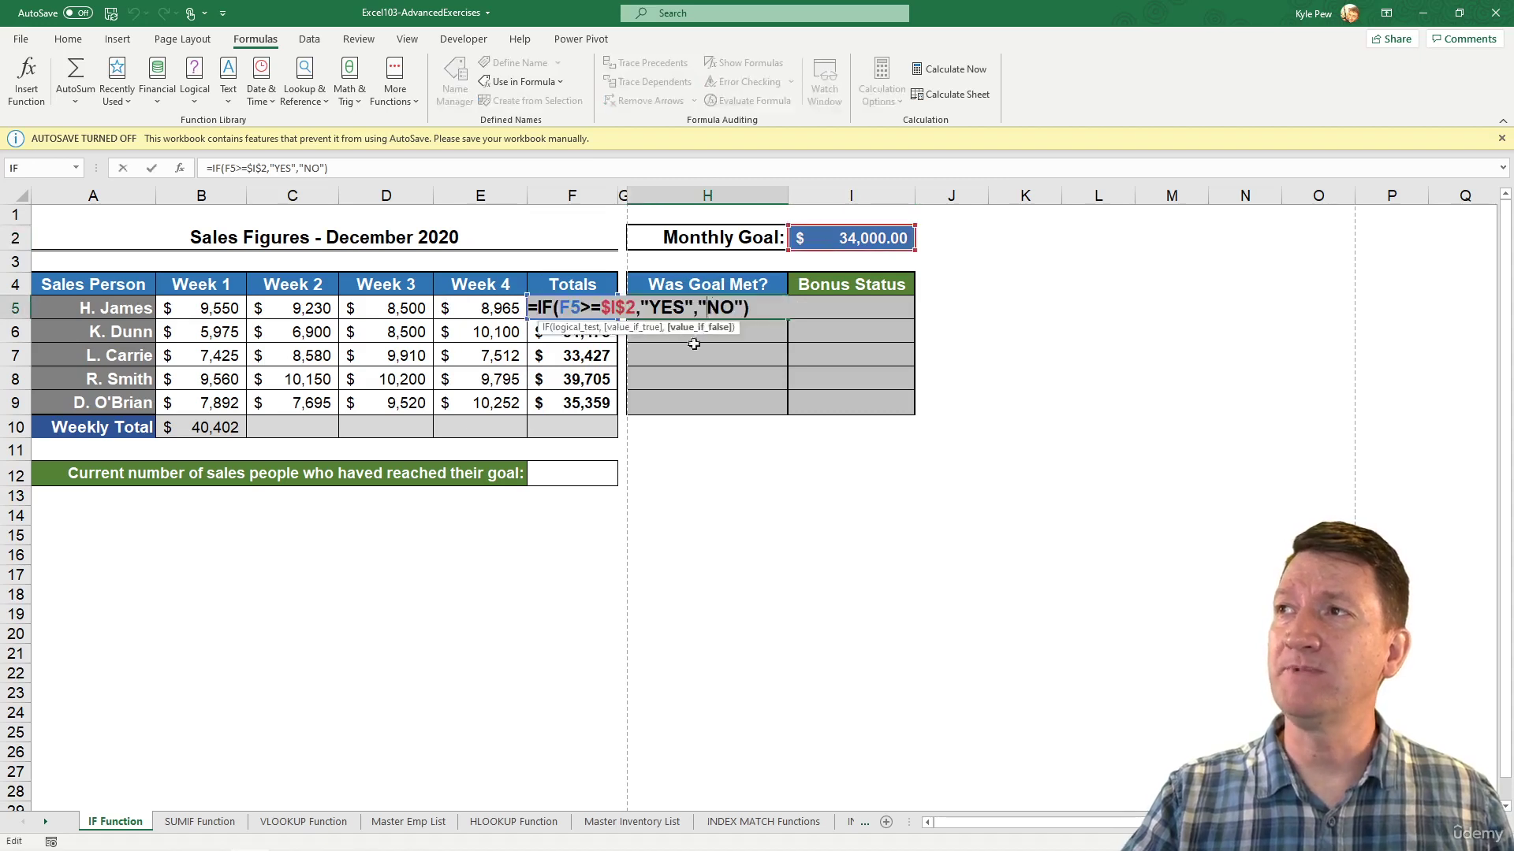
click(638, 308)
key(BackSpace)
key(BackSpace)
key(BackSpace)
key(BackSpace)
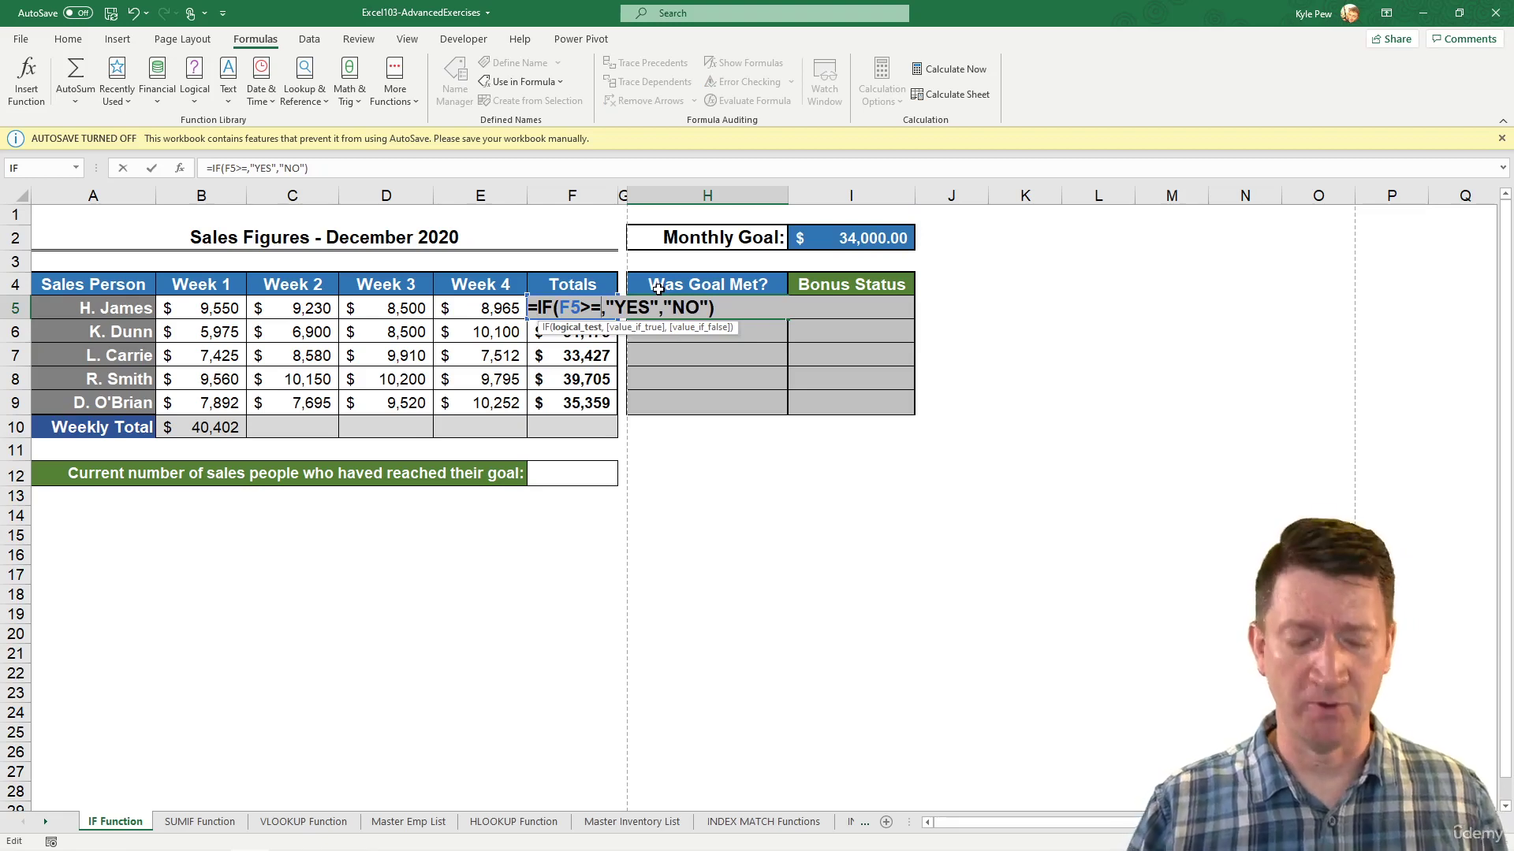
text(Goal)
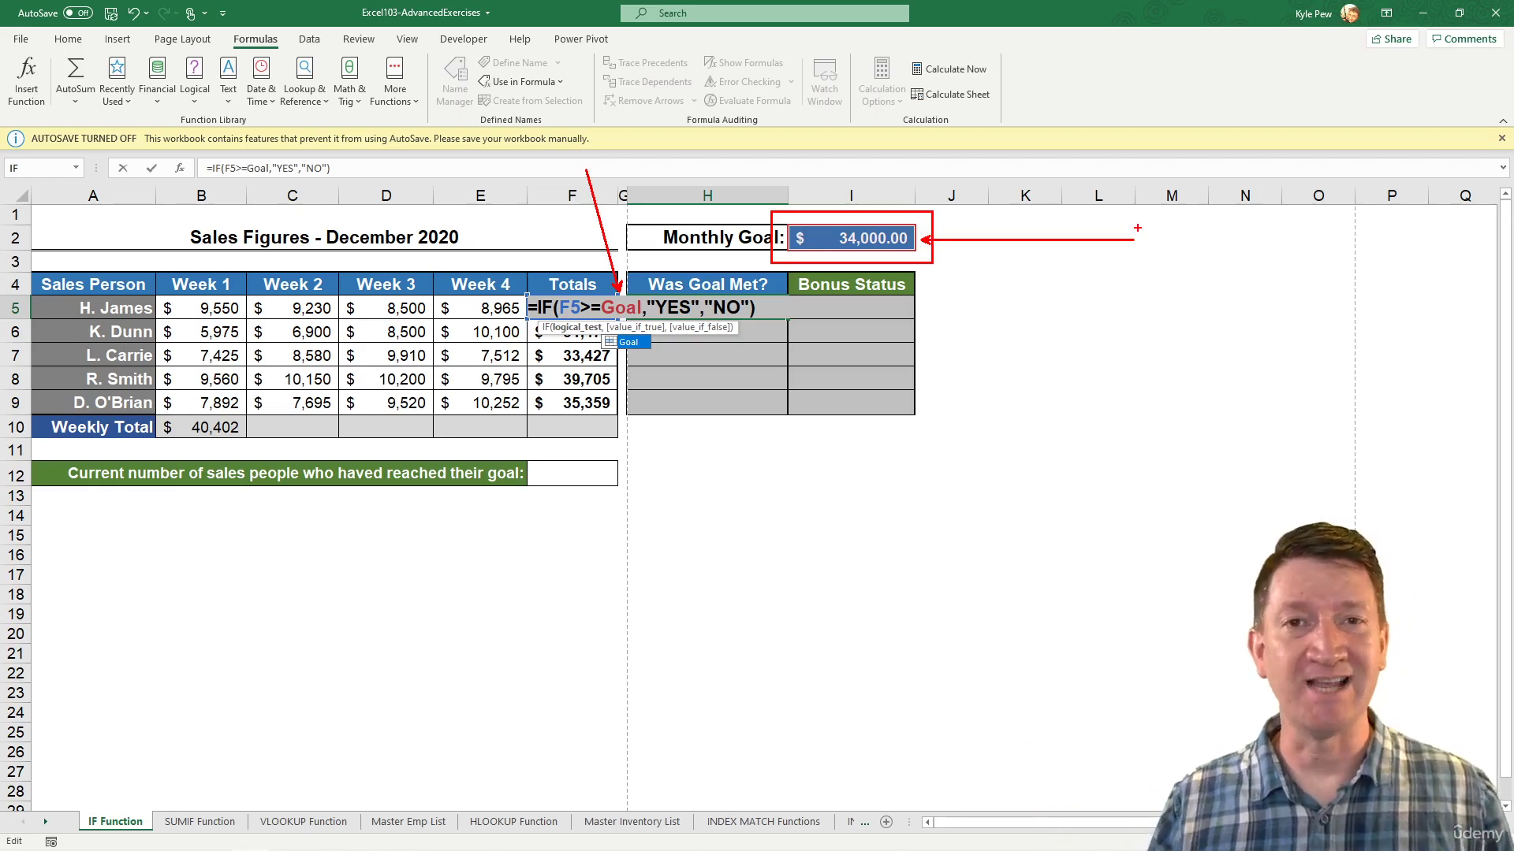
key(Escape)
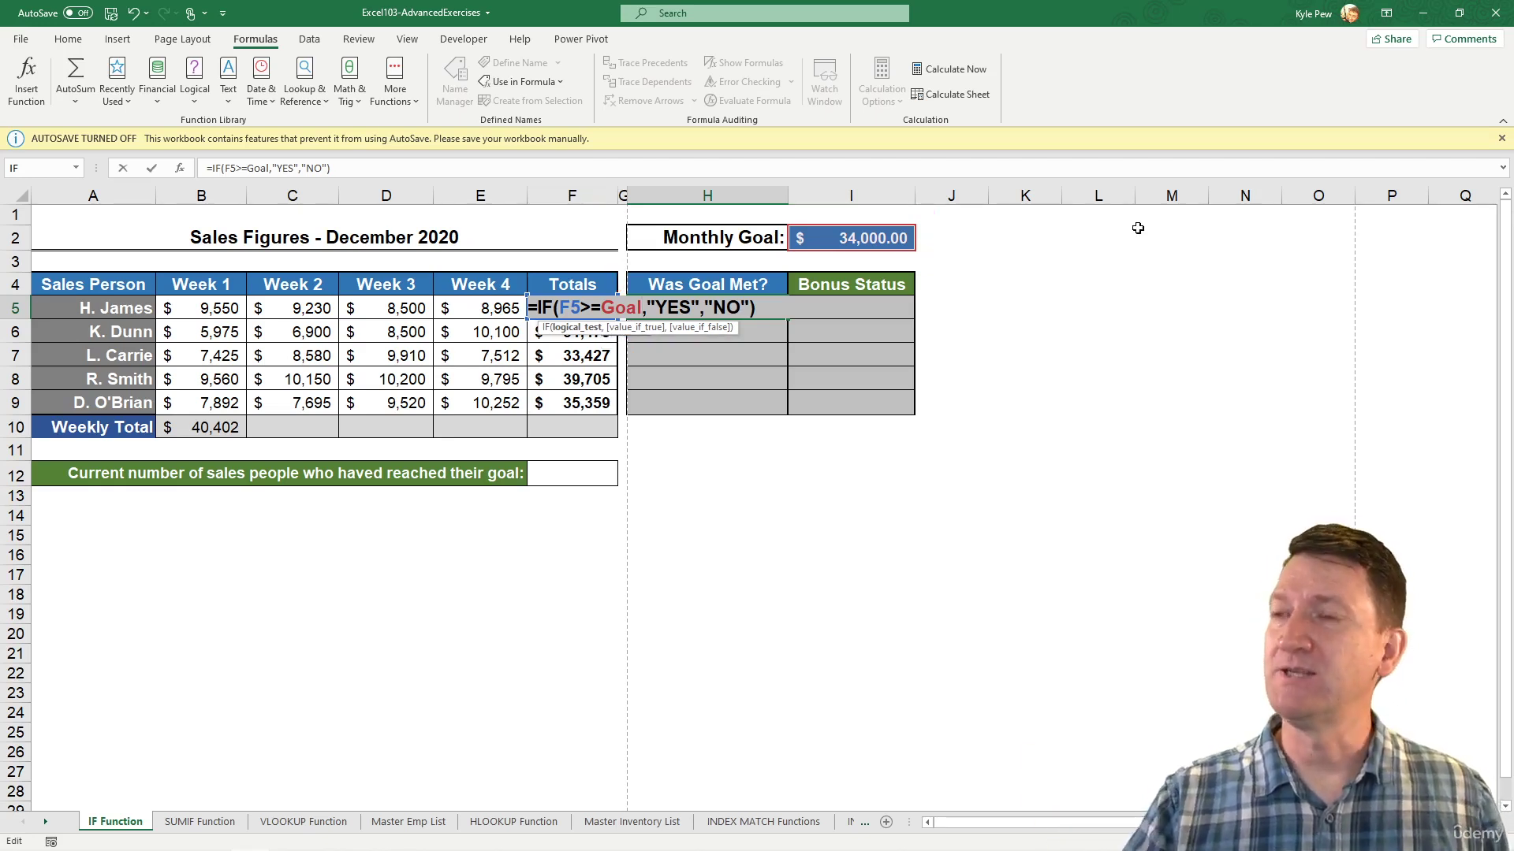
key(Return)
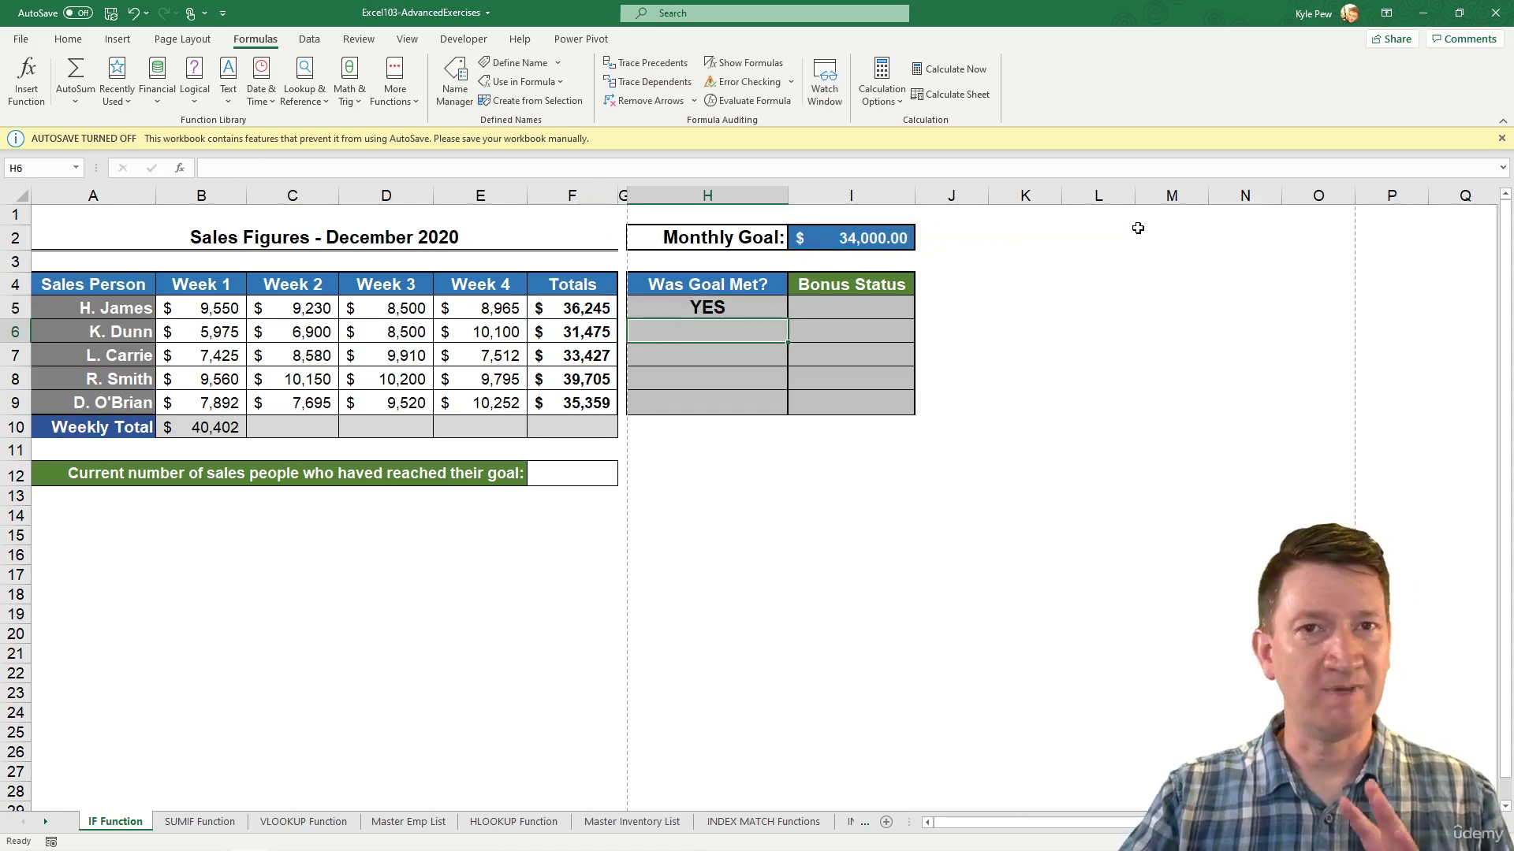
Fill the IF formula with the named range Goal from H5 down through H9 in the Was Goal Met? column
click(772, 306)
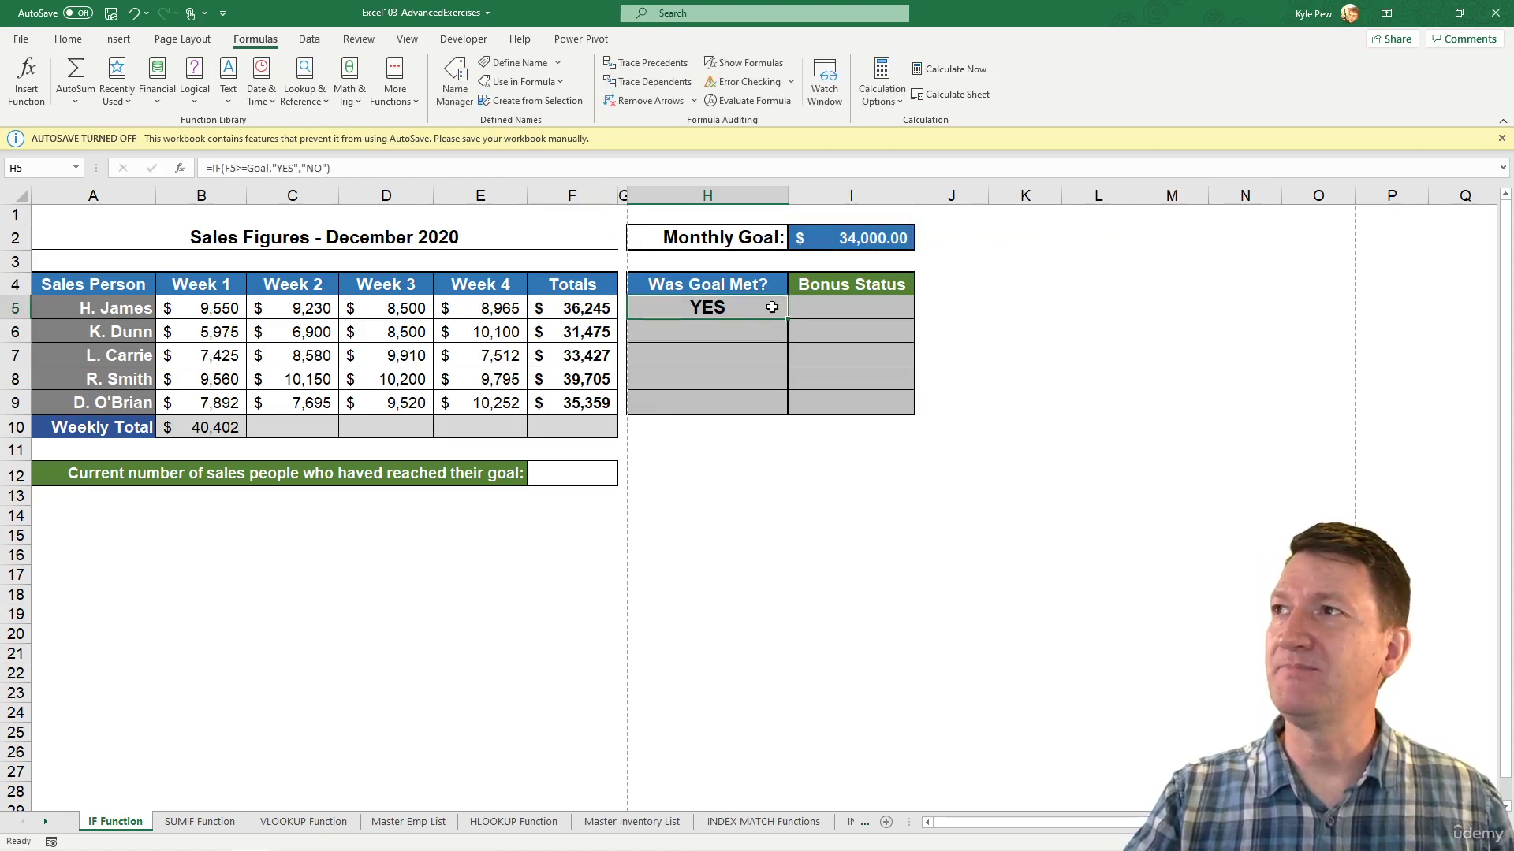
drag(787, 319, 784, 425)
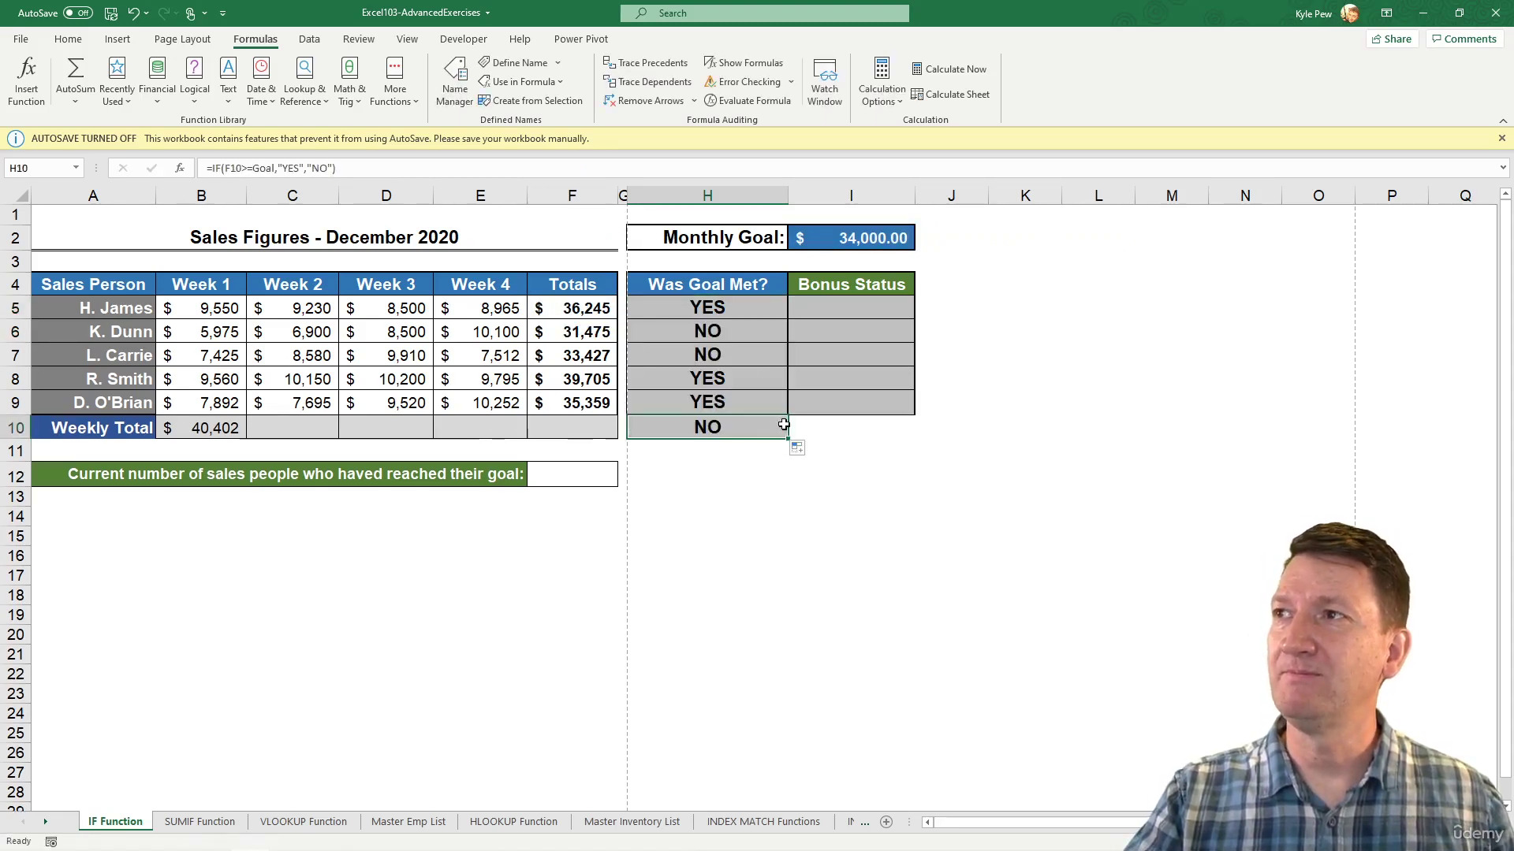
key(ctrl+z)
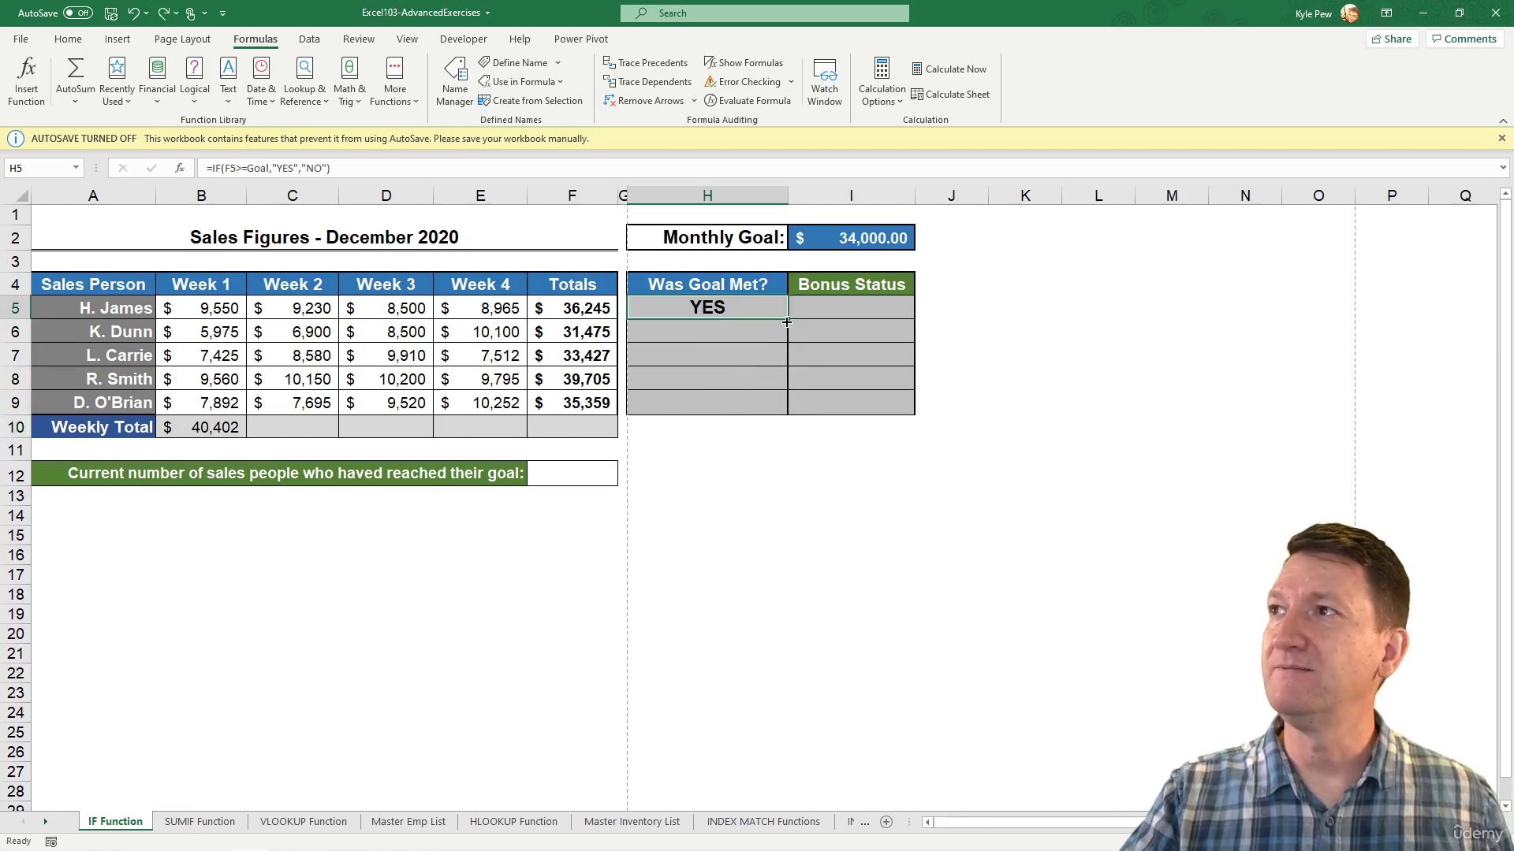
drag(787, 321, 784, 412)
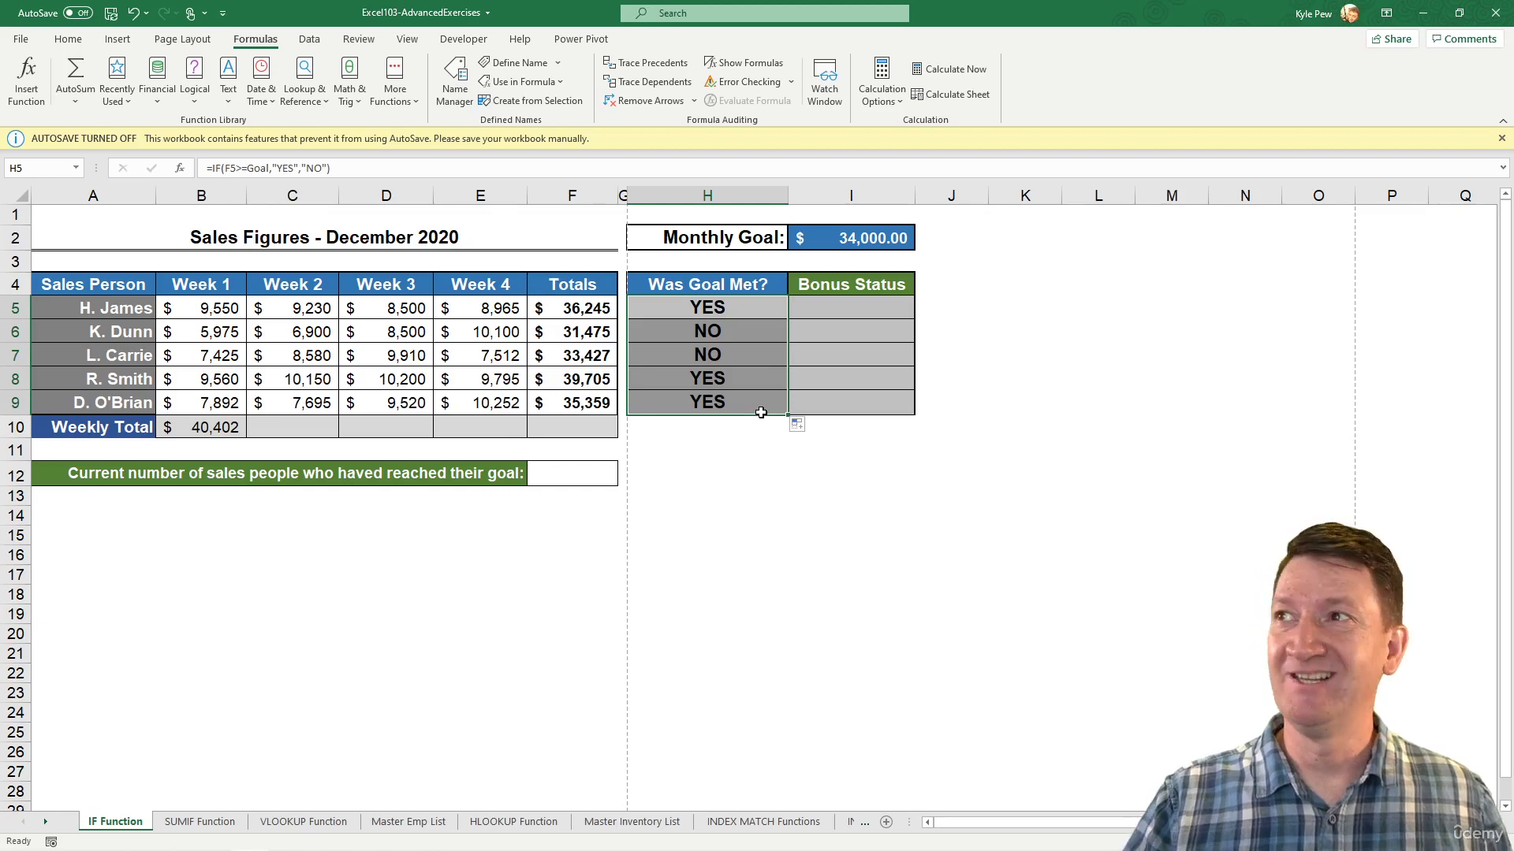
Inspect the copied IF formulas in H6 through H9 to check how each one references the monthly goal
click(733, 332)
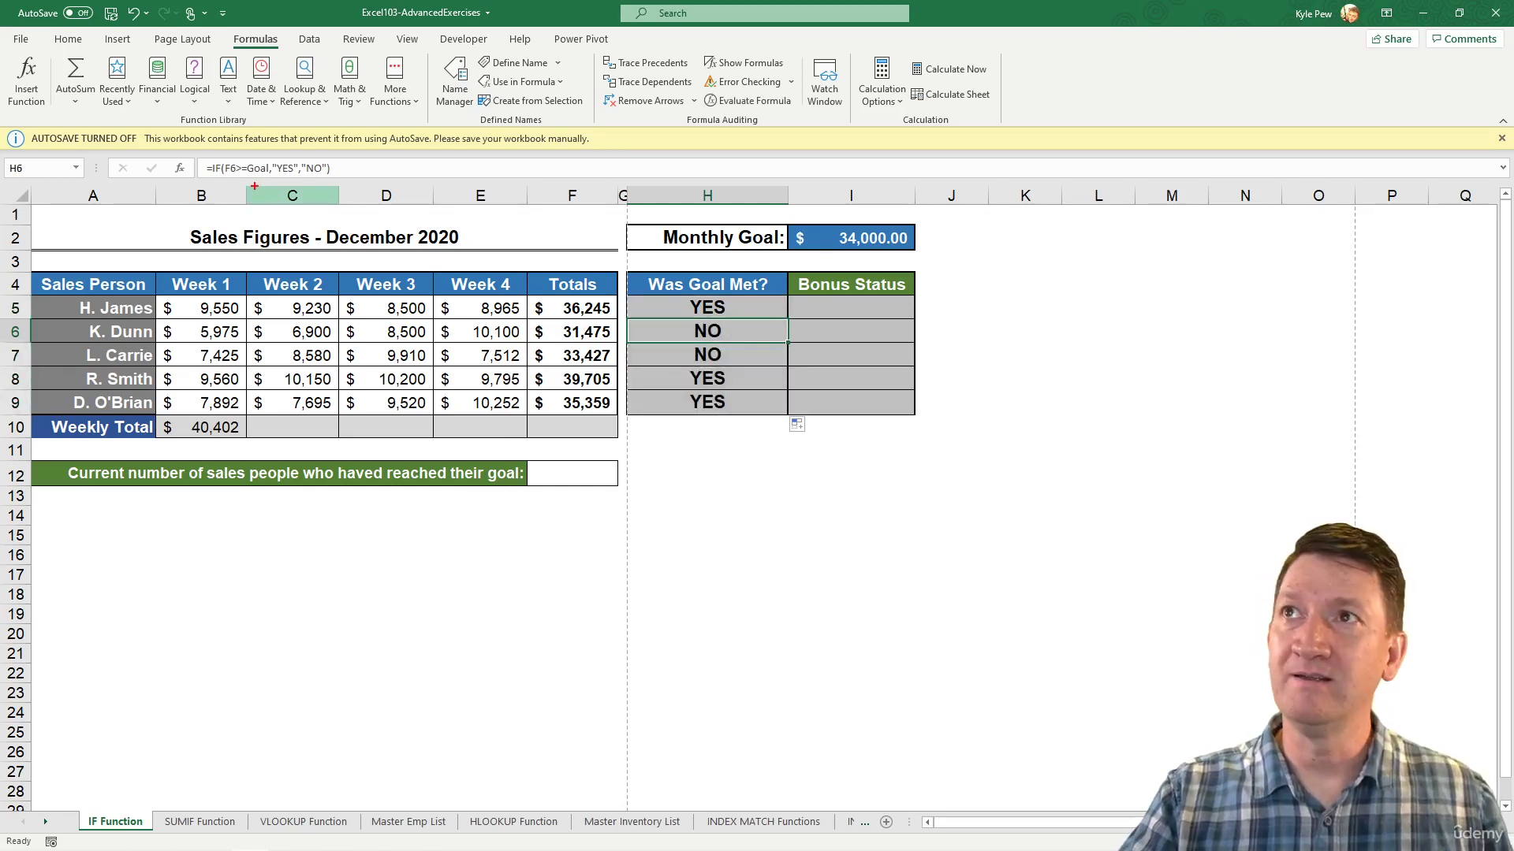
drag(259, 180, 302, 293)
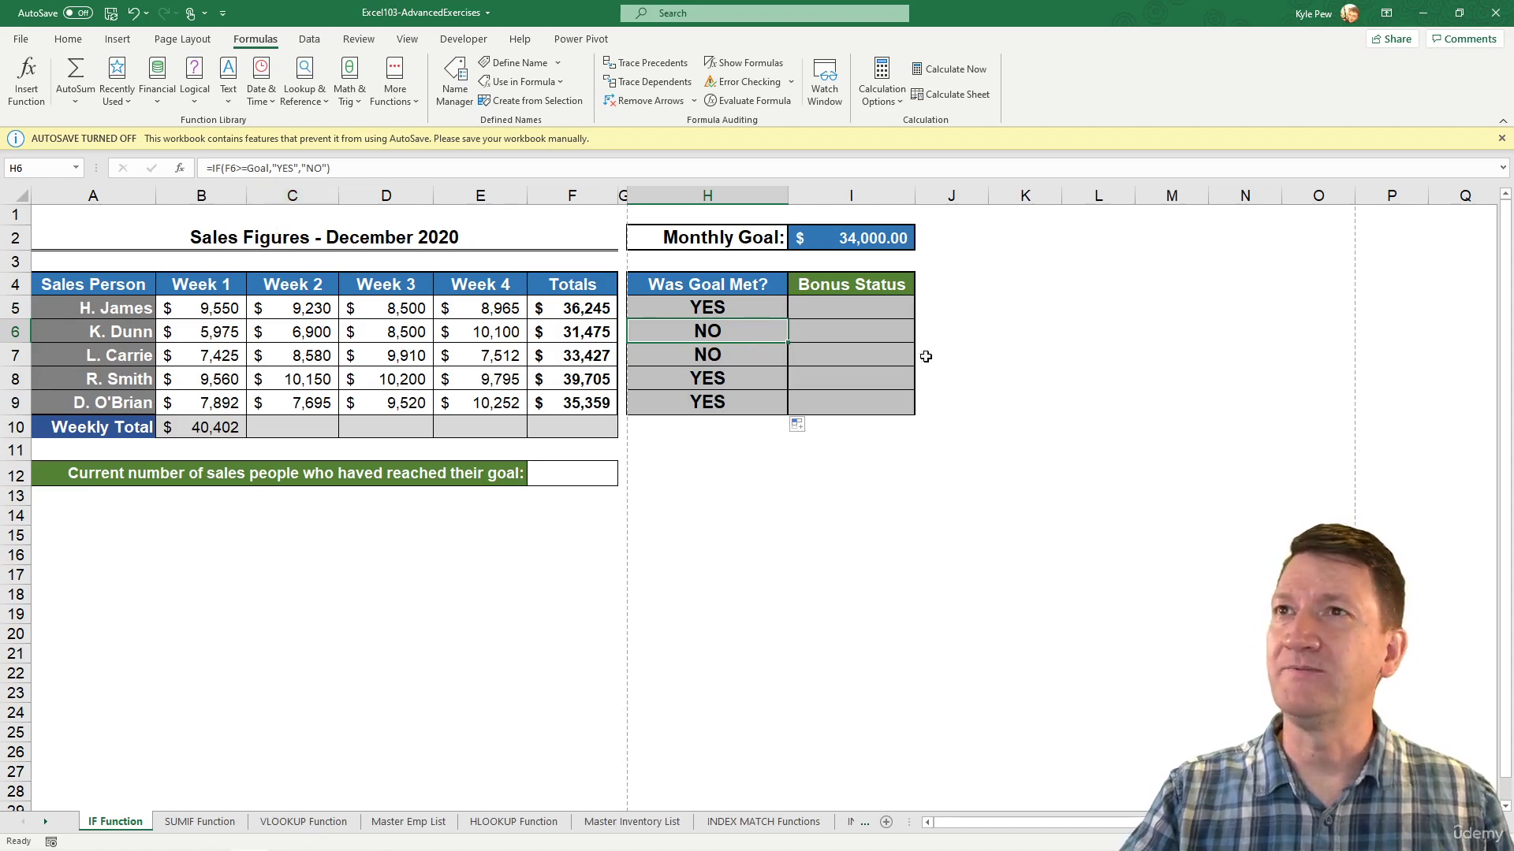
click(714, 357)
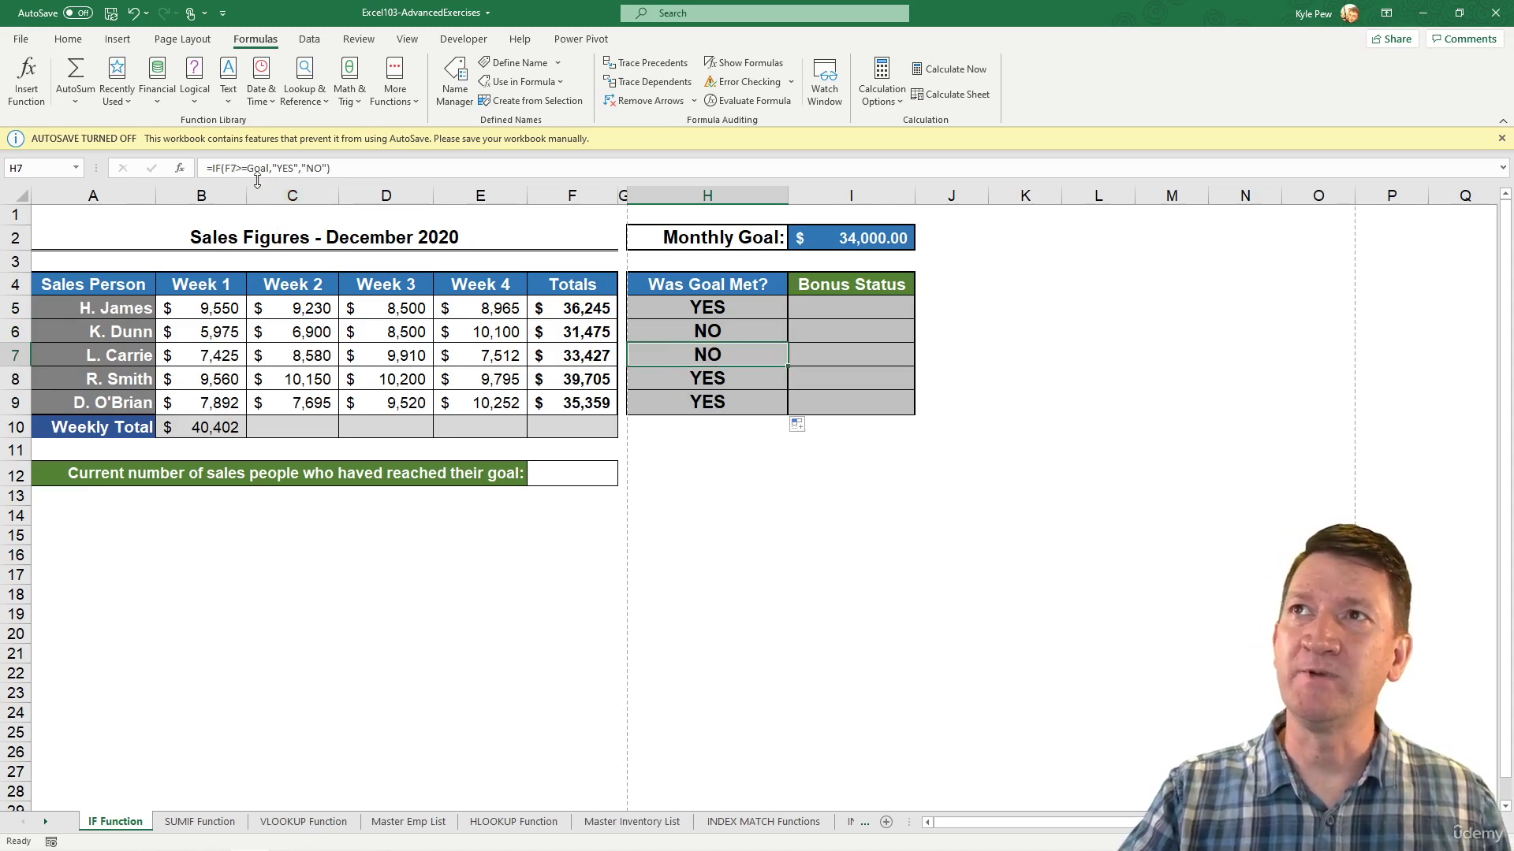
click(715, 371)
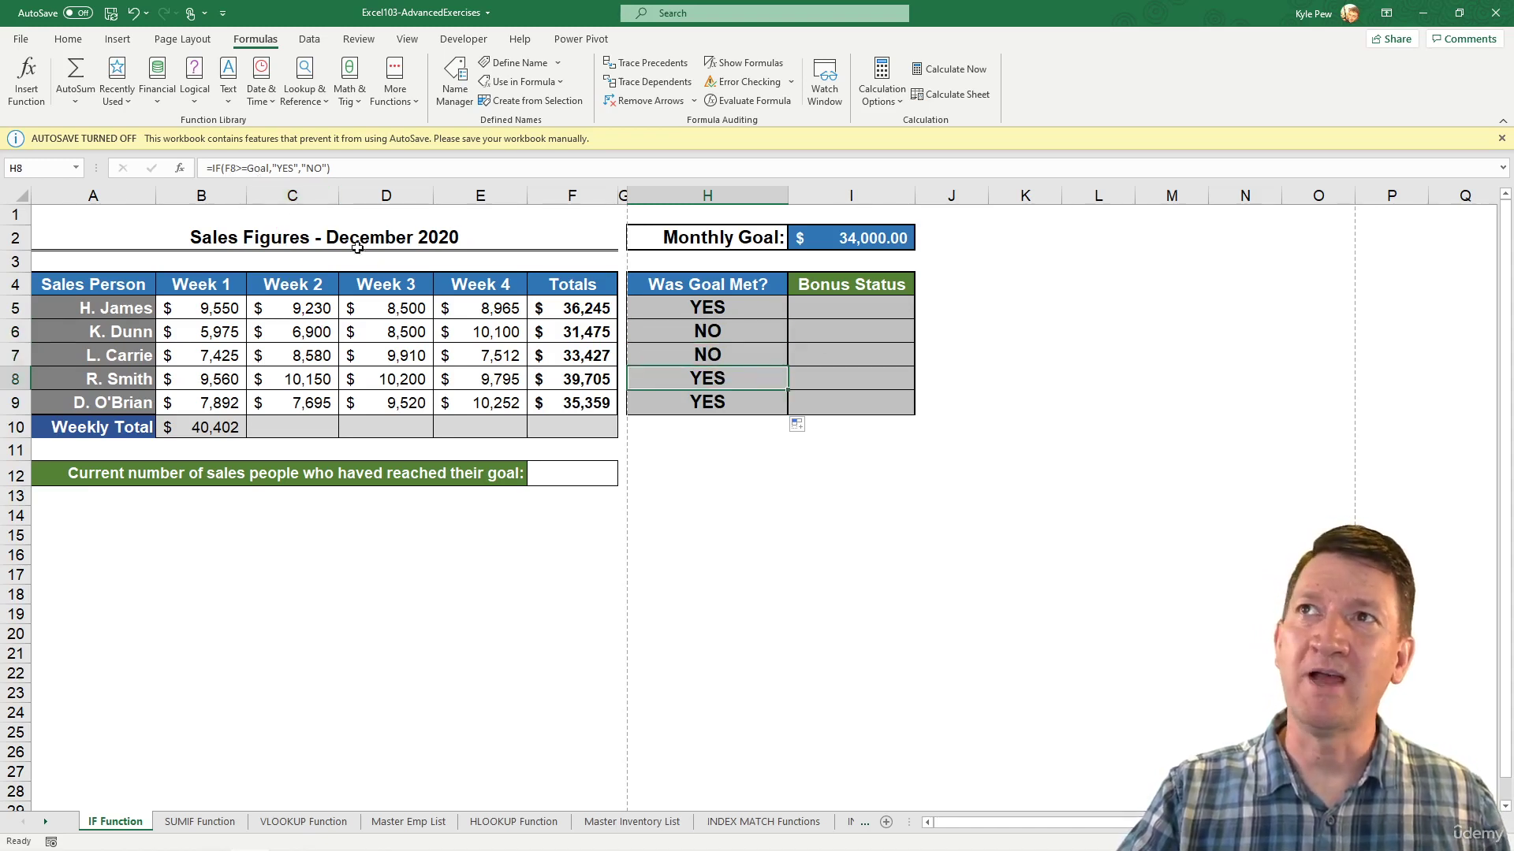
click(692, 400)
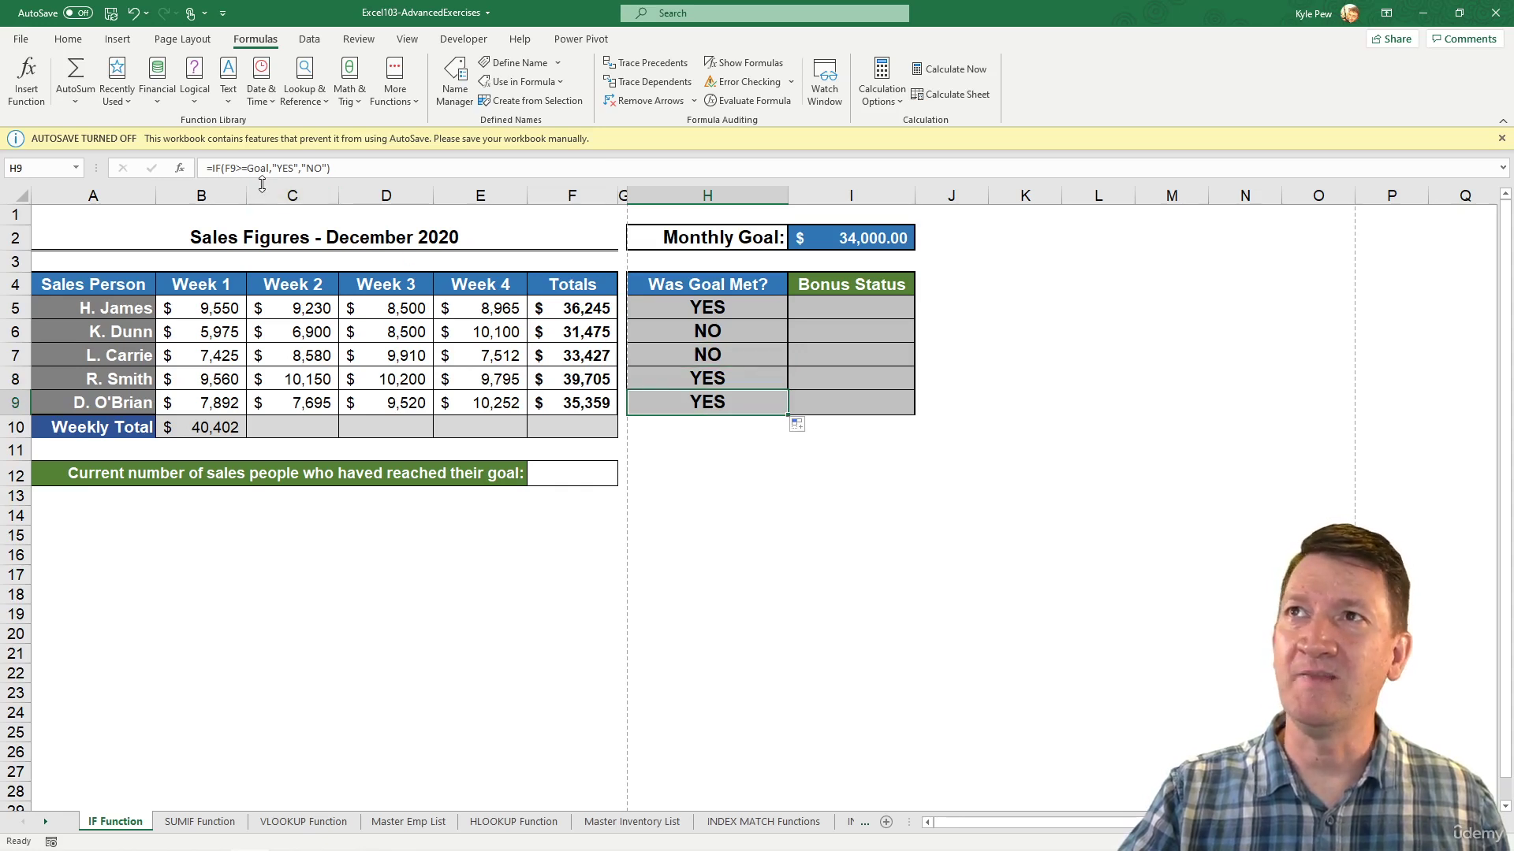
drag(263, 183, 316, 244)
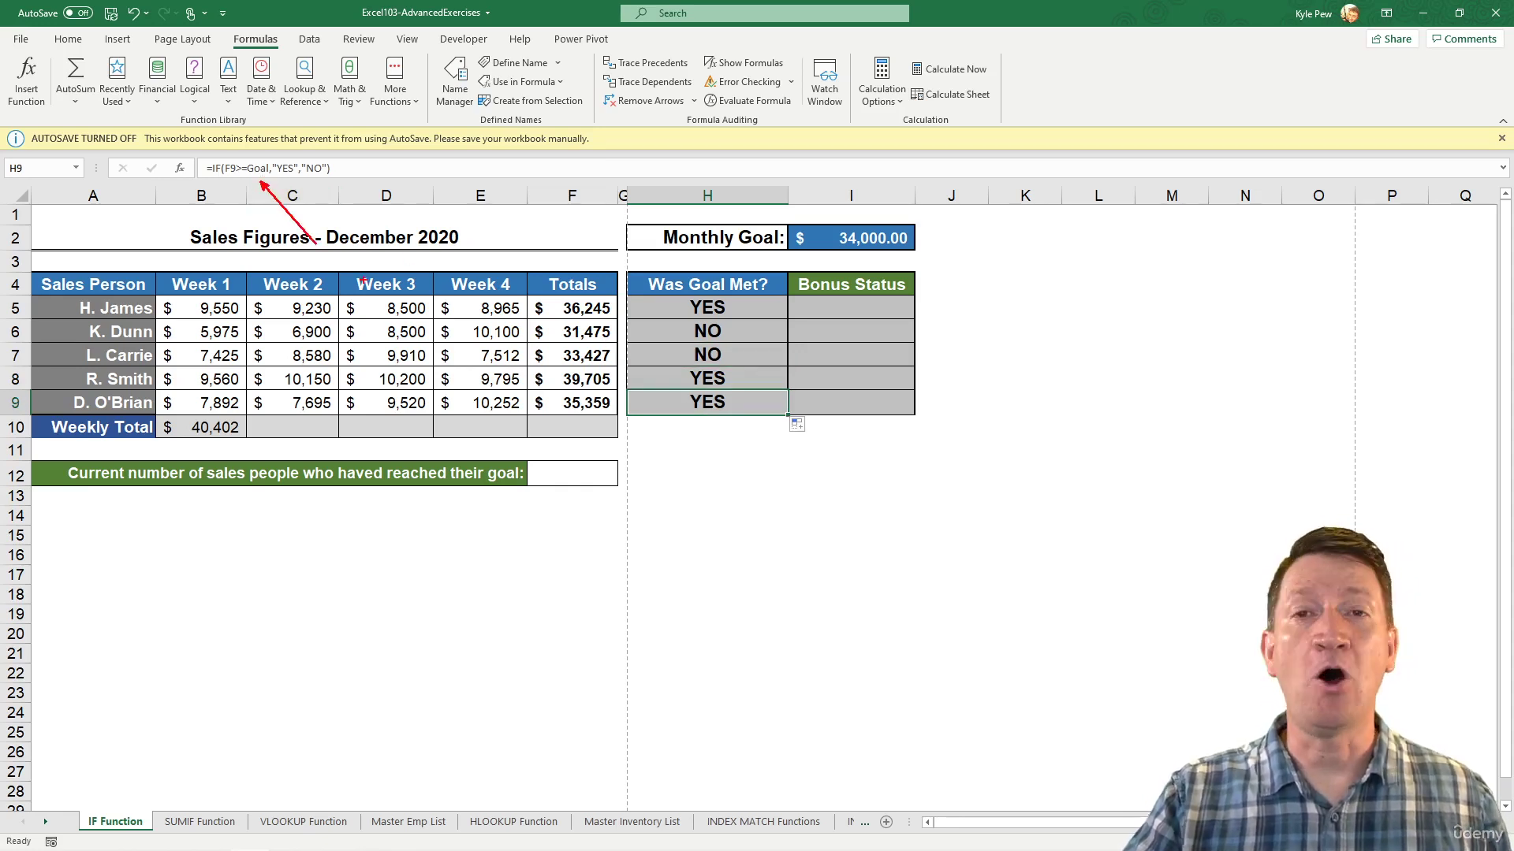